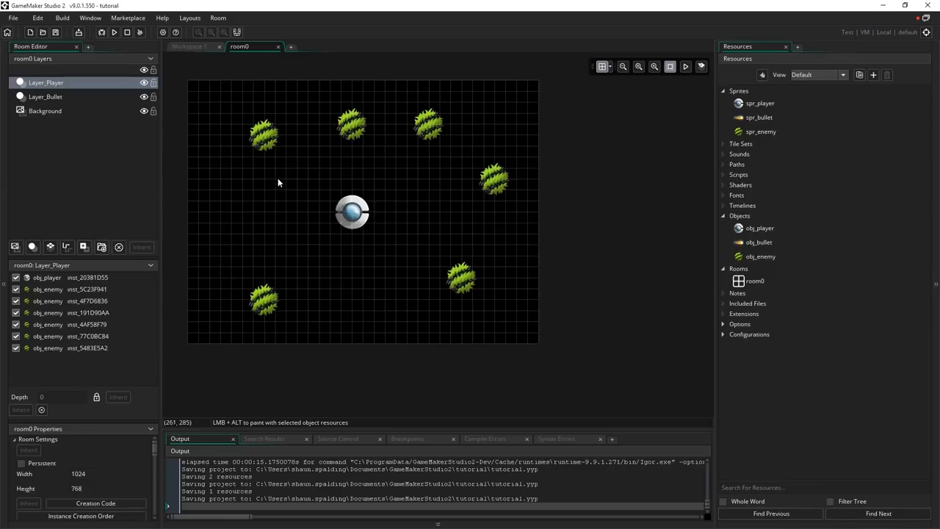
middle_click_drag(383, 269, 448, 332)
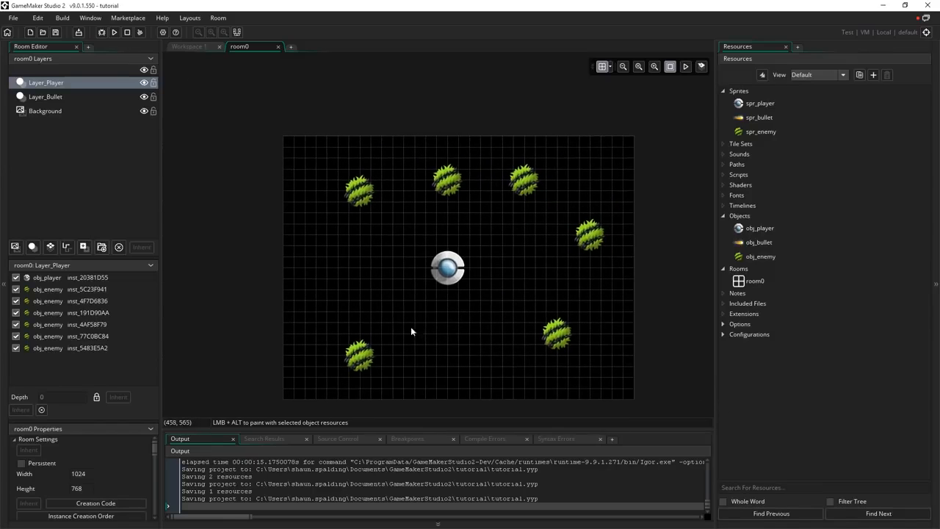
middle_click_drag(495, 311, 446, 283)
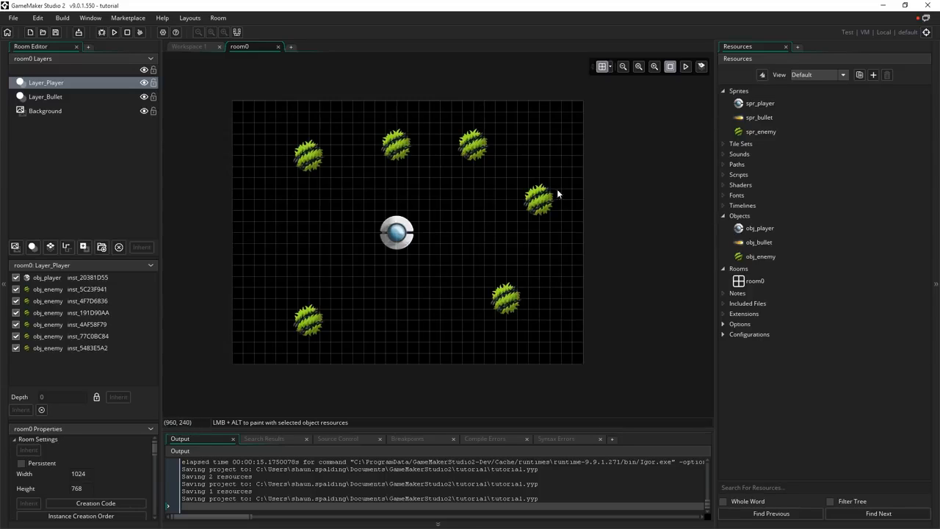
middle_click_drag(613, 279, 627, 314)
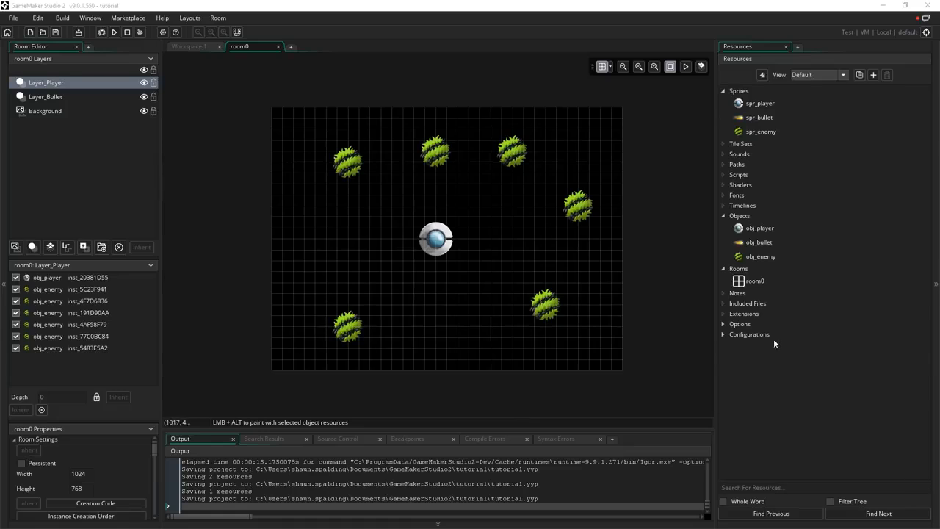
Create a new sprite and name it spr_background.
right_click(737, 92)
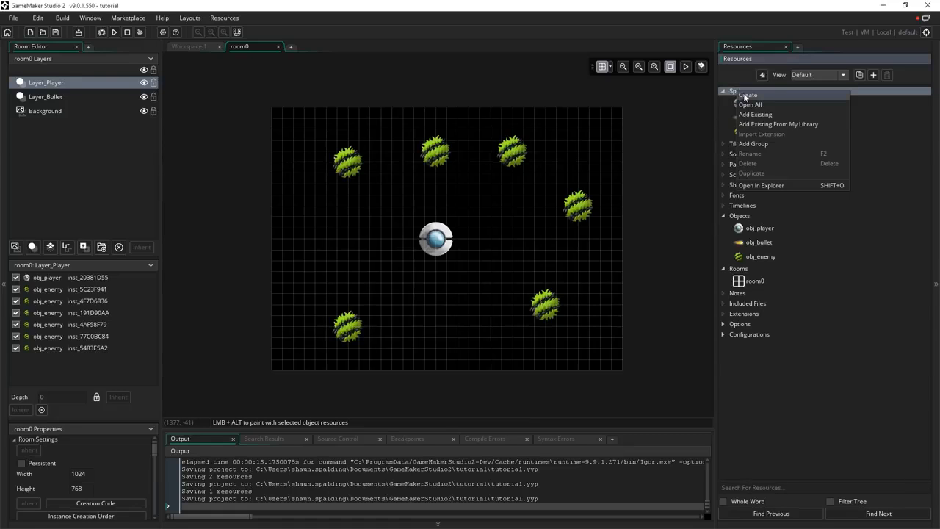
left_click(744, 98)
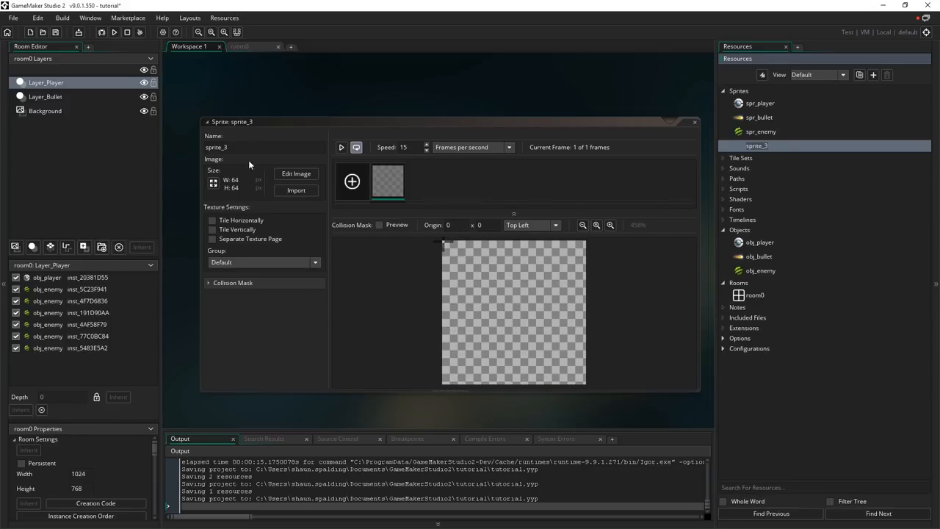
left_click_drag(241, 149, 178, 150)
type("spr_background")
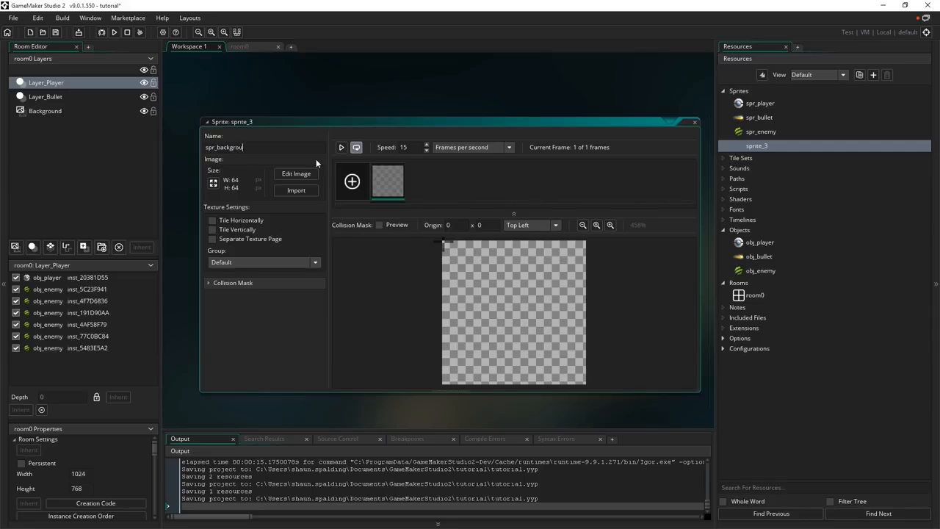
Import the tiles2 image from the TutorialResources Images folder into spr_background, accepting that the import cannot be undone.
left_click(309, 191)
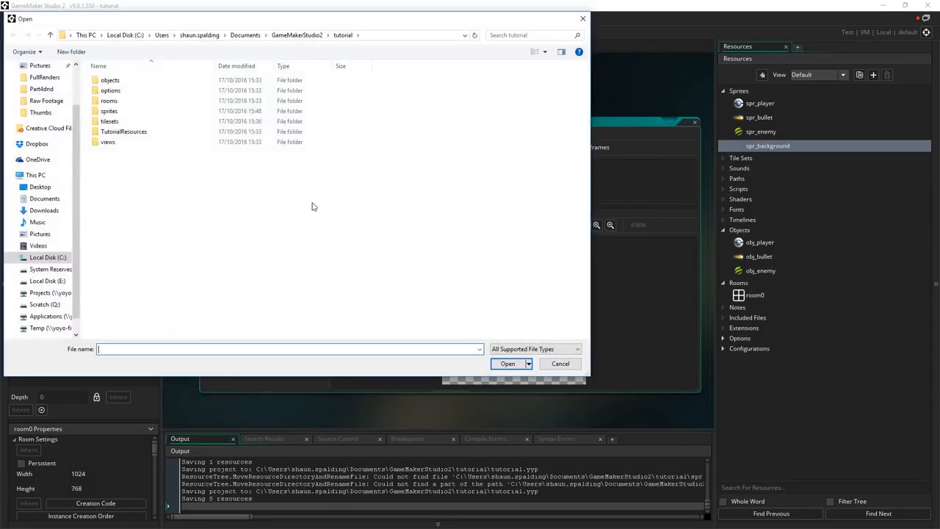
double_click(122, 132)
double_click(108, 81)
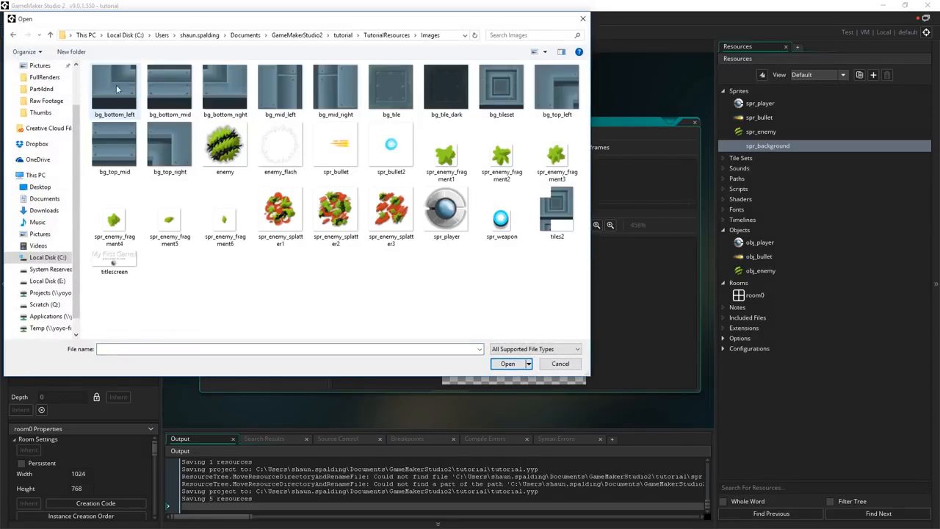
left_click(556, 213)
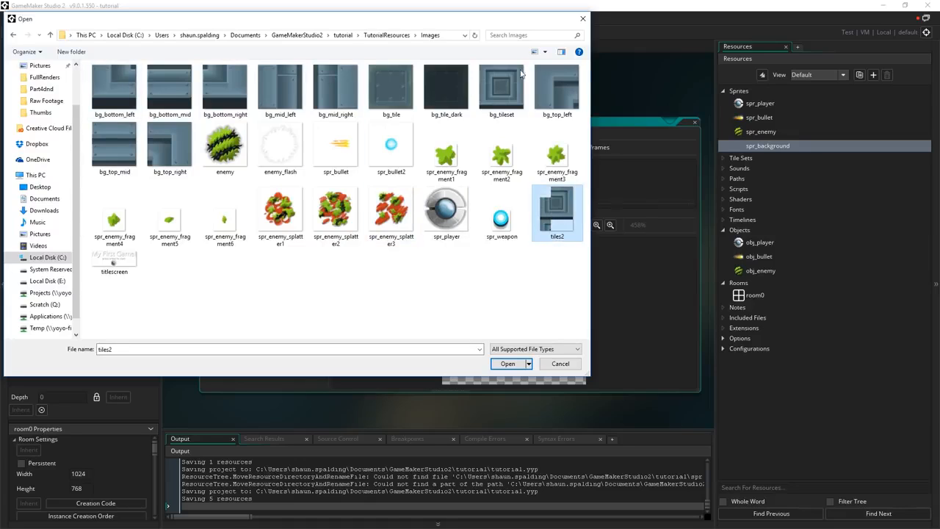
double_click(556, 215)
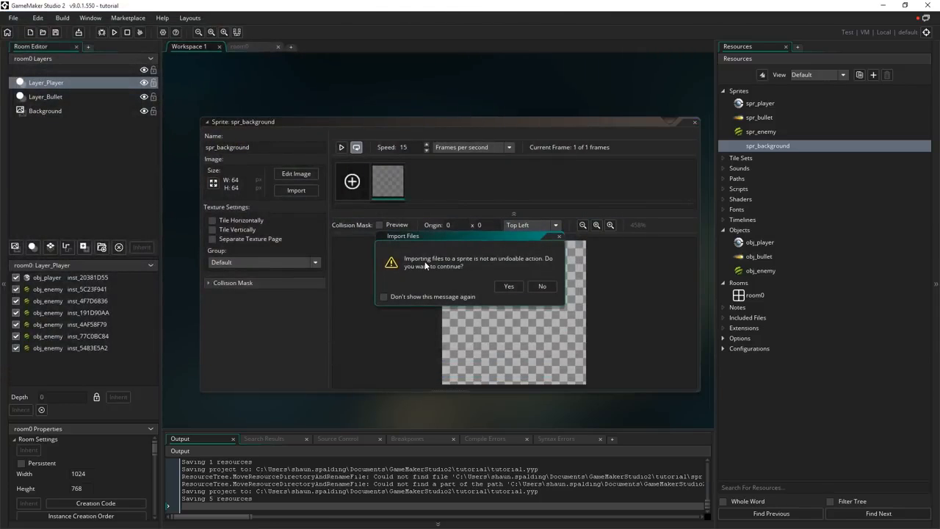
left_click(509, 286)
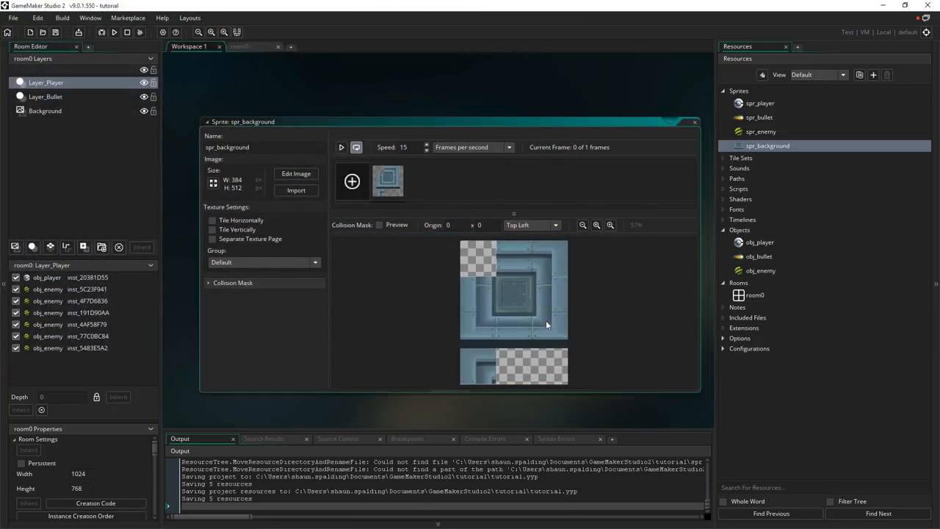
Examine the imported tile image in an enlarged spr_background sprite editor, then close the editor.
scroll(537, 302, "up", 4)
middle_click_drag(489, 286, 490, 202)
left_click_drag(522, 393, 524, 450)
middle_click_drag(518, 306, 512, 353)
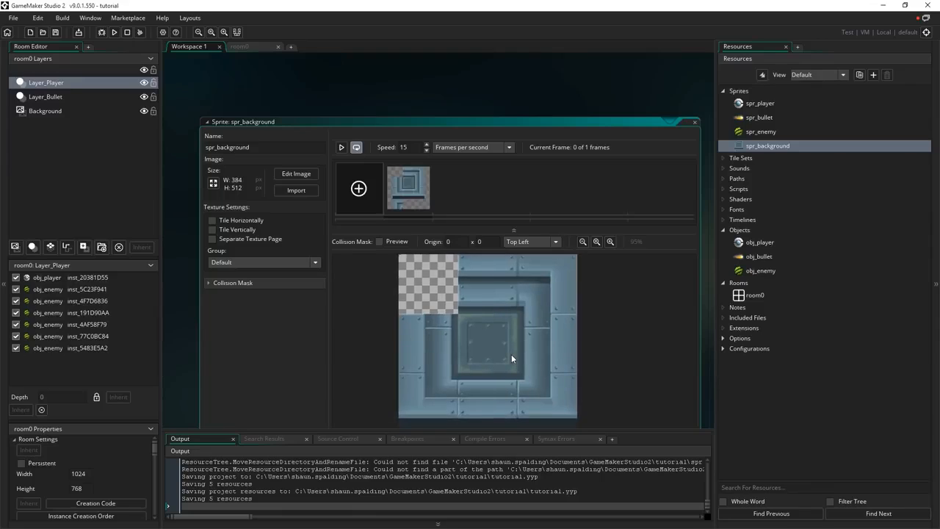
middle_click_drag(439, 253, 467, 310)
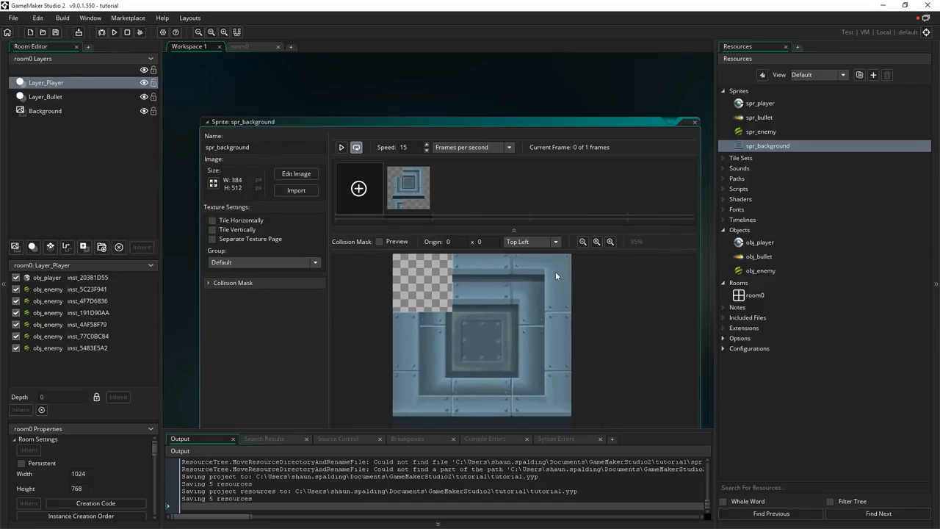
scroll(482, 360, "down", 2)
scroll(481, 369, "up", 3)
scroll(473, 376, "down", 2)
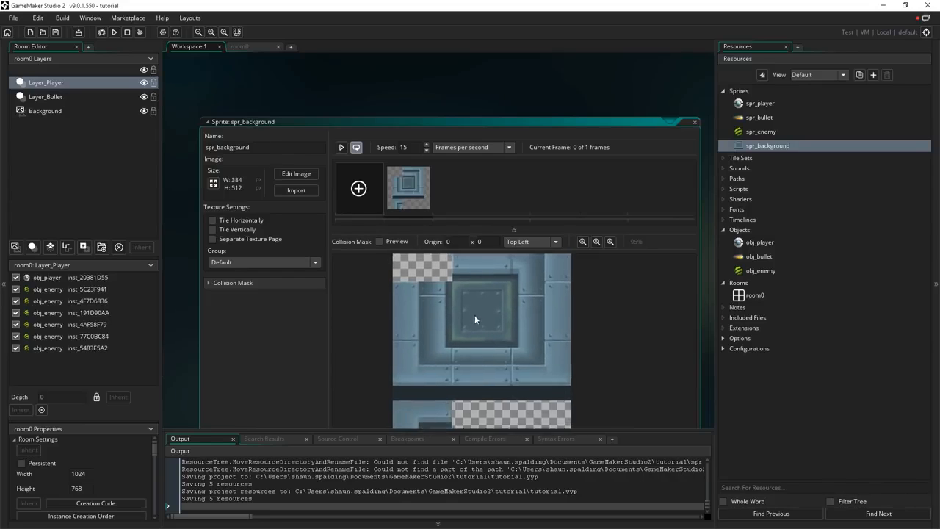
scroll(473, 310, "up", 3)
scroll(486, 311, "down", 2)
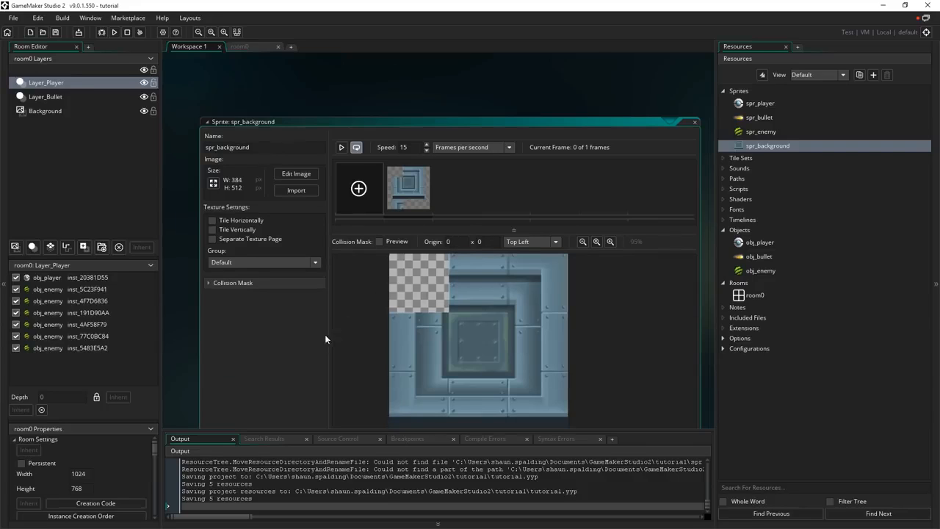
left_click_drag(472, 121, 463, 77)
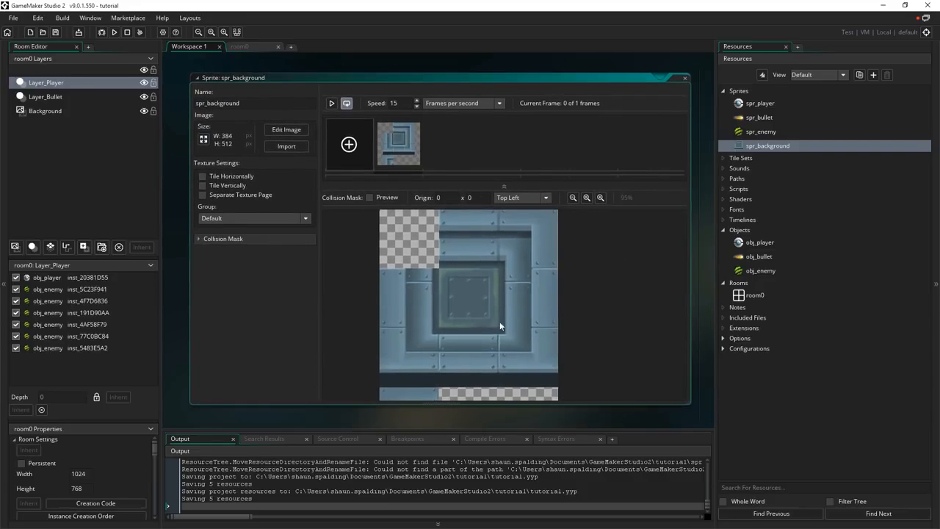
left_click(683, 78)
Create a new tile set and name it til_background.
right_click(741, 157)
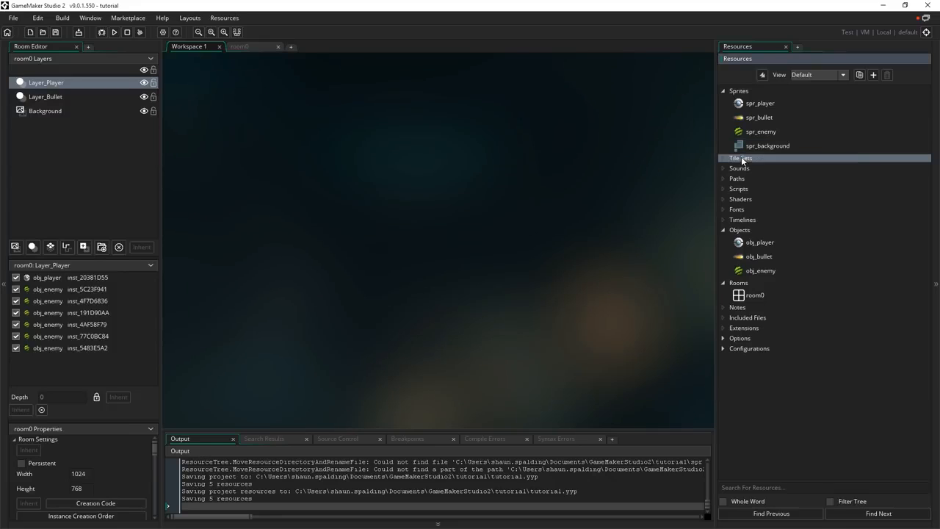
left_click(755, 161)
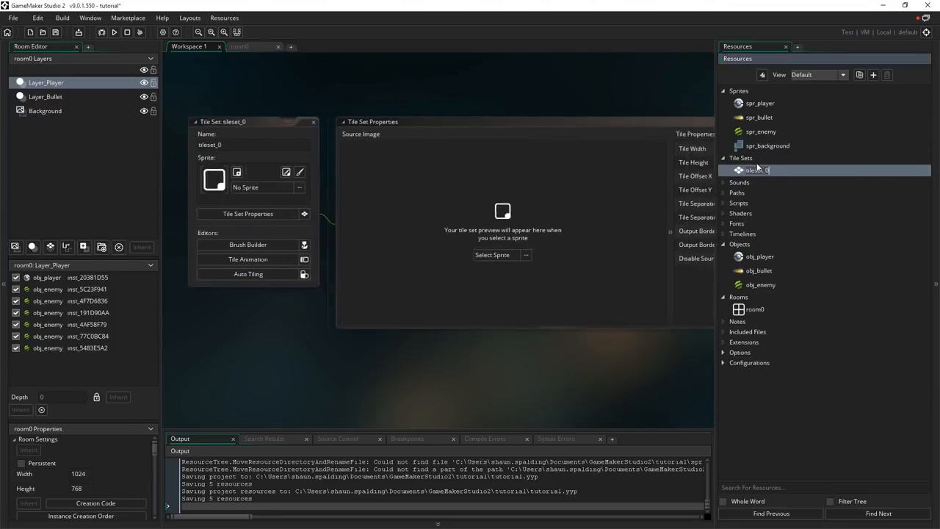
left_click(216, 145)
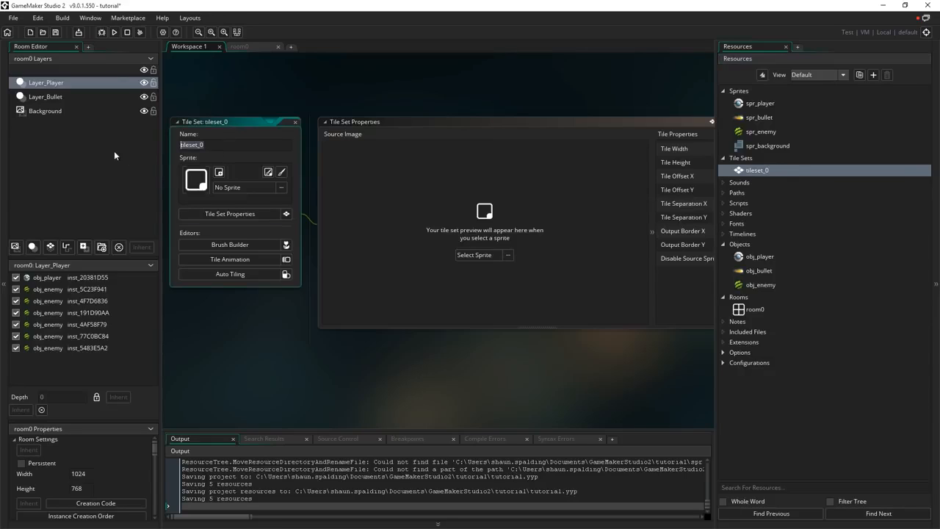
type("til_background")
Assign spr_background as the sprite of the til_background tile set.
left_click(281, 187)
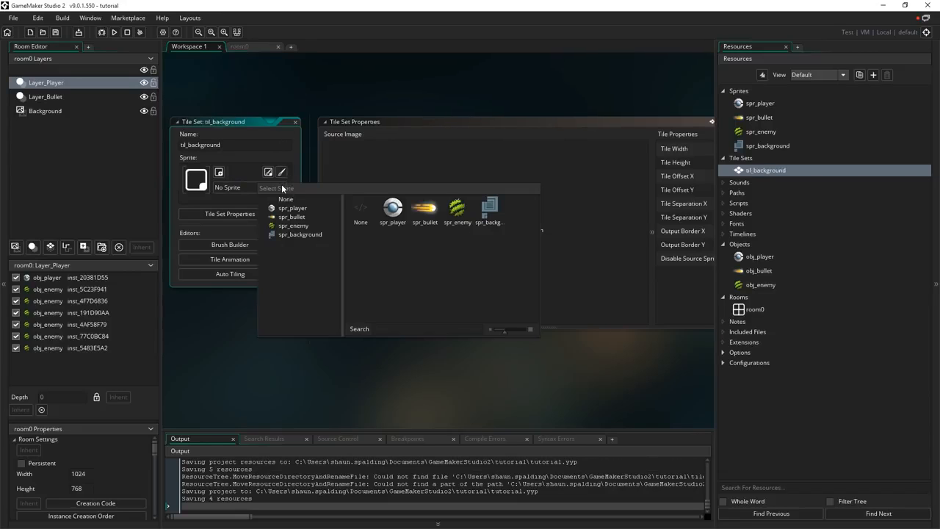
left_click(491, 211)
scroll(429, 204, "down", 2)
middle_click_drag(428, 201, 439, 243)
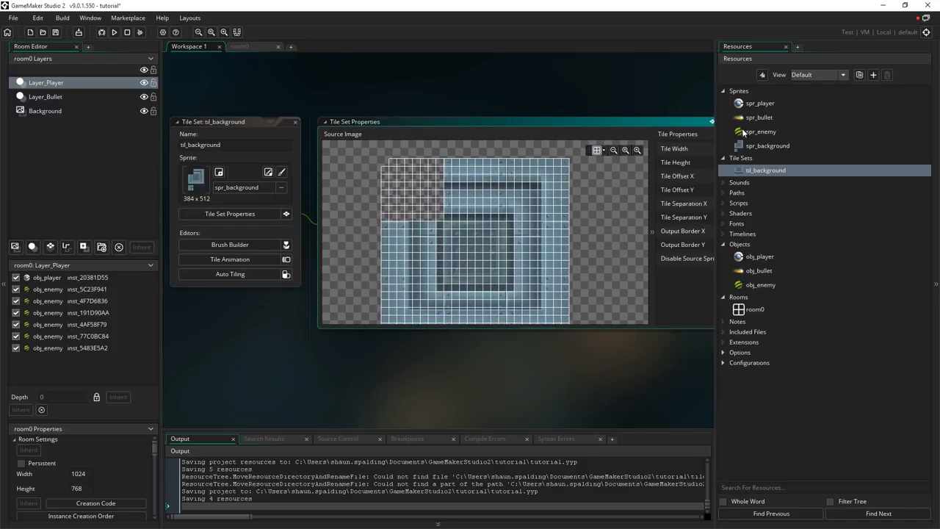
Set the tile width and tile height of til_background to 128 each, making room to reach the tile properties.
left_click_drag(717, 129, 794, 129)
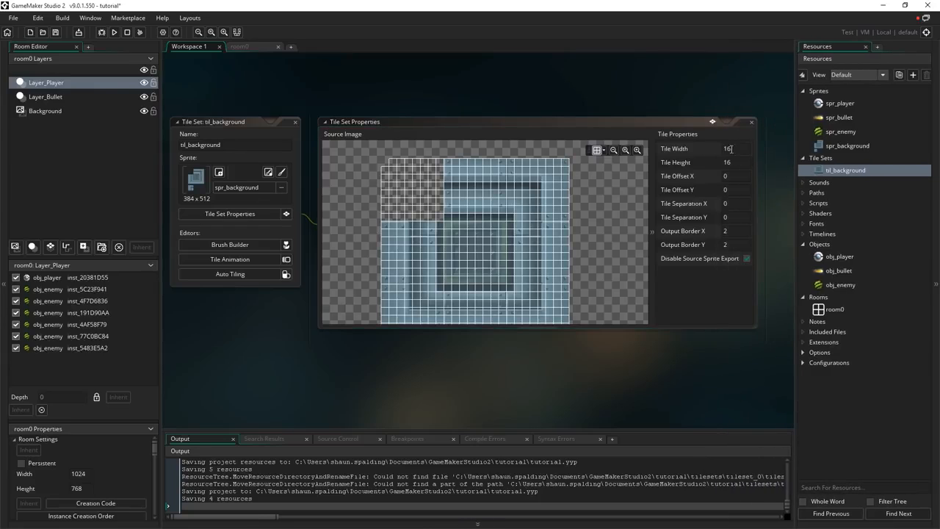
left_click_drag(732, 149, 697, 168)
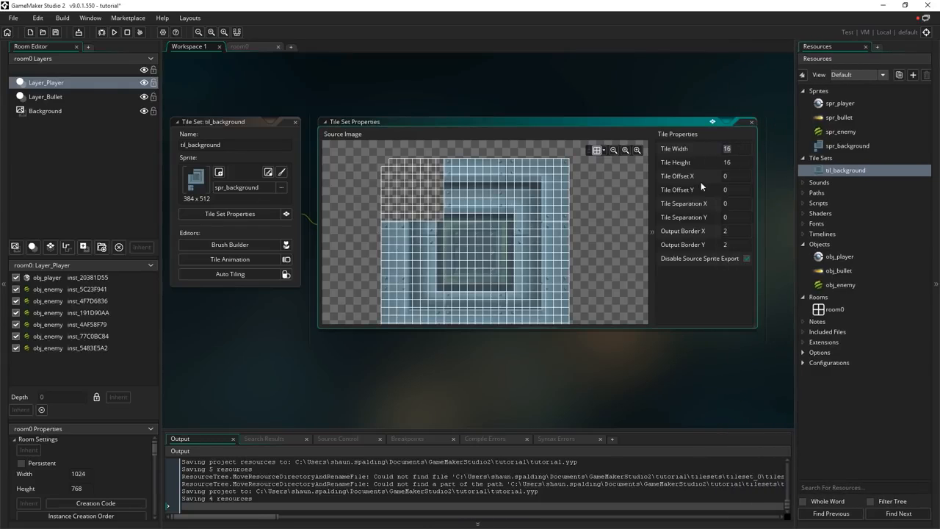
type("128")
left_click_drag(741, 164, 692, 173)
type("12")
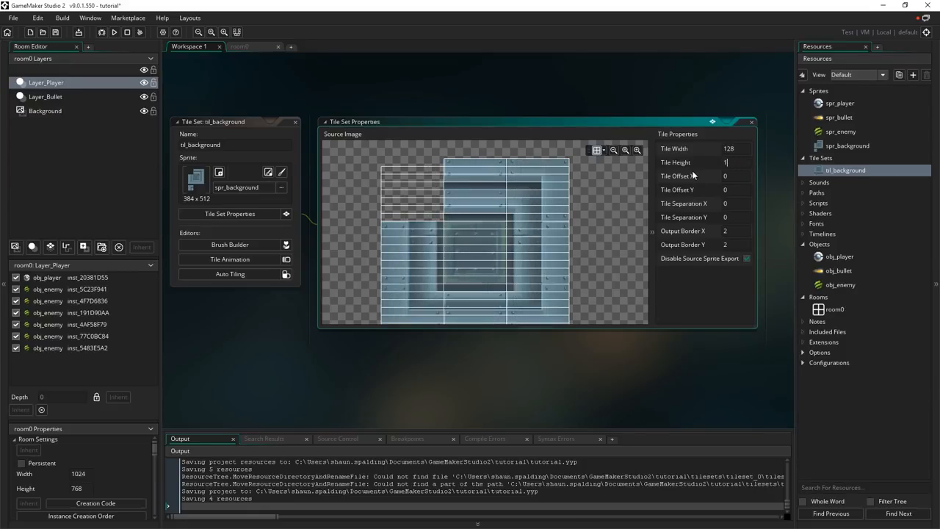
type("8")
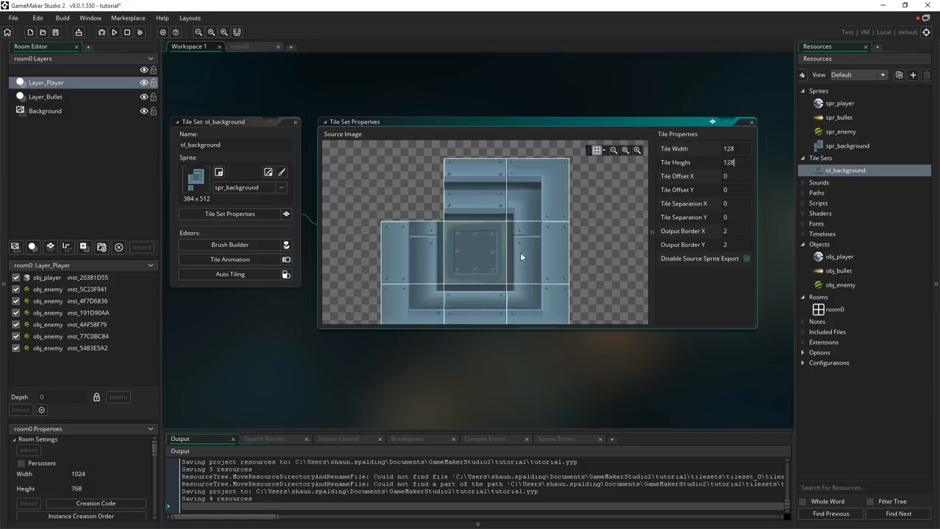
Examine how the grid divides the til_background source image into tiles, including the empty first tile, and close the tile set windows.
mouse_move(530, 250)
middle_mouse_down()
mouse_move(535, 220)
mouse_move(542, 260)
middle_mouse_up()
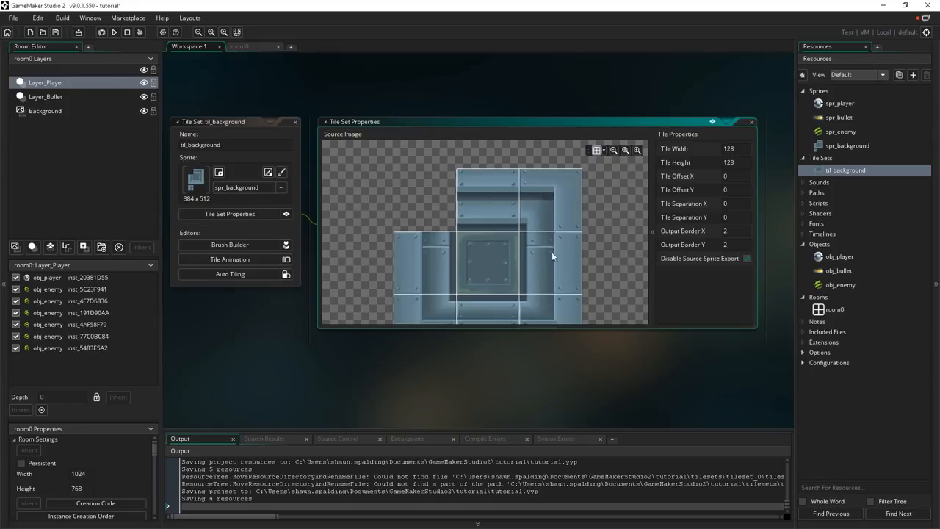
middle_click_drag(409, 269, 417, 183)
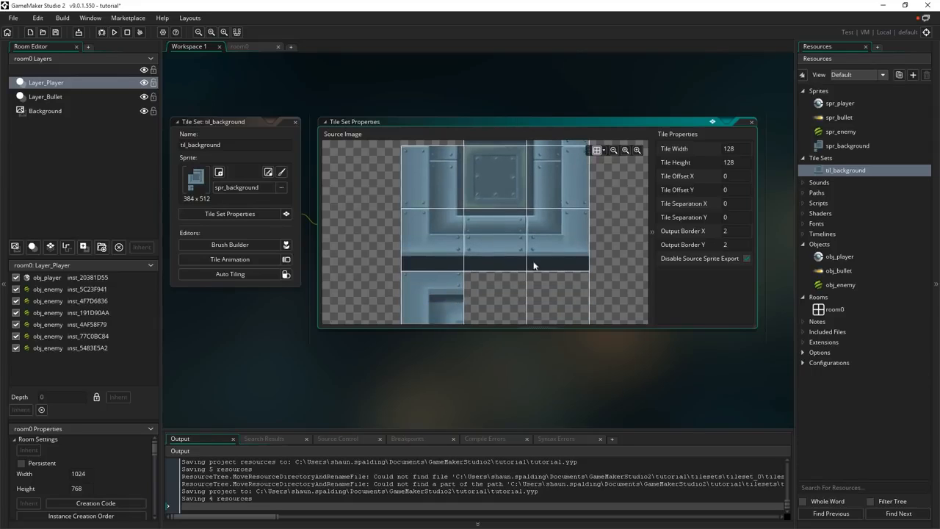
middle_click_drag(444, 316, 451, 256)
middle_click_drag(497, 217, 497, 293)
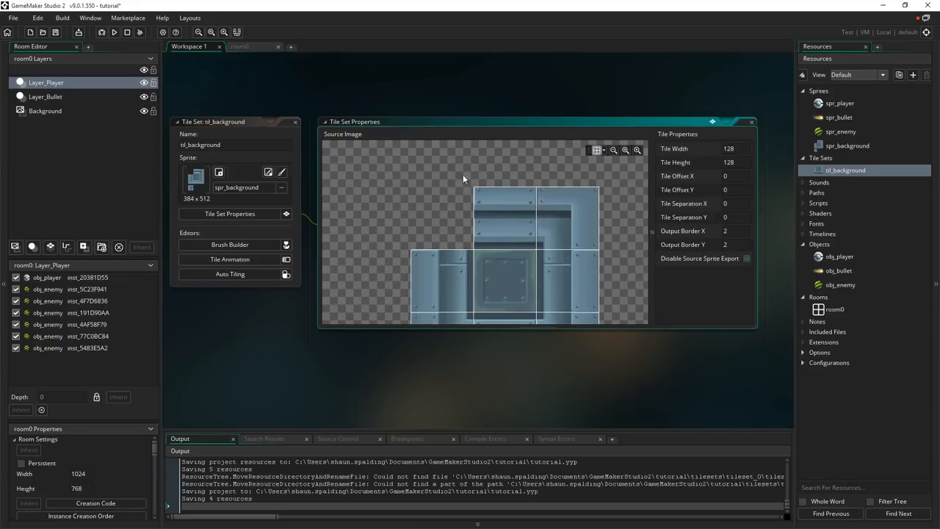
middle_click_drag(426, 219, 469, 313)
scroll(523, 340, "down", 1)
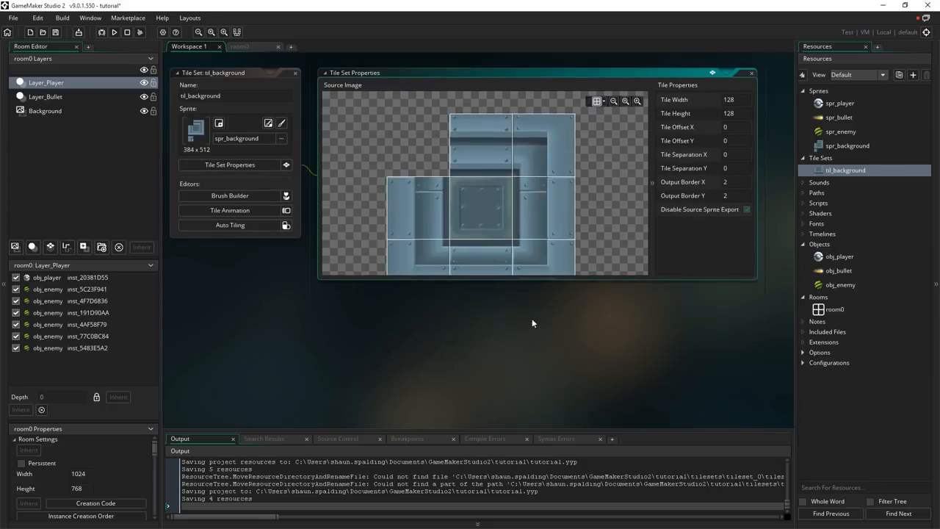
left_click_drag(537, 280, 535, 369)
scroll(569, 383, "up", 1)
scroll(603, 396, "down", 2)
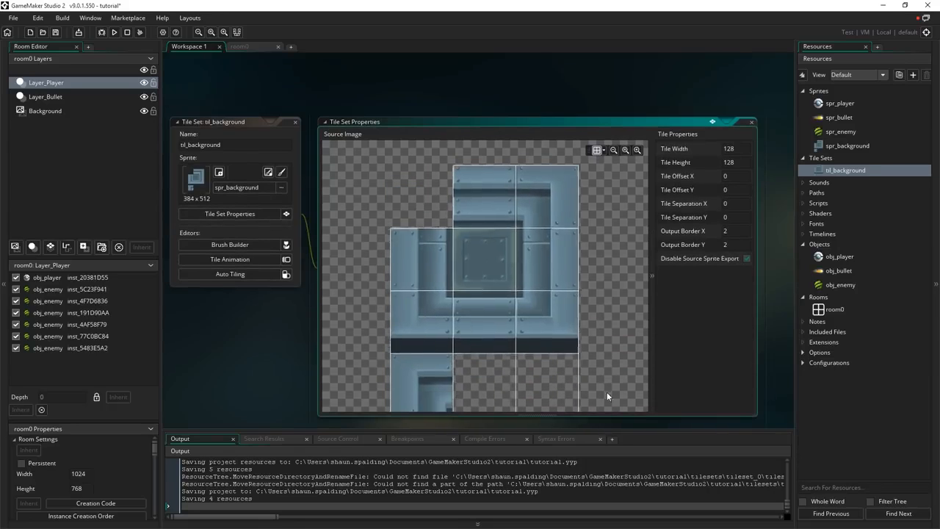
scroll(533, 301, "up", 1)
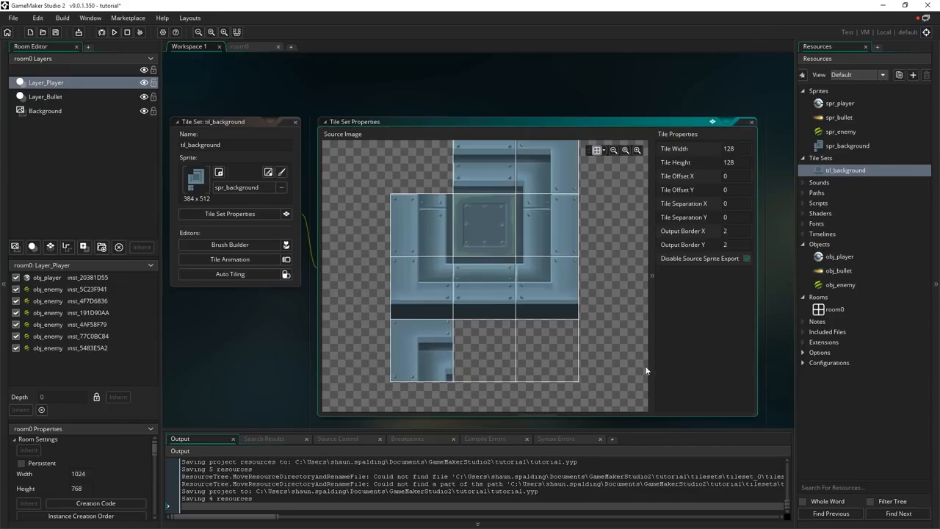
left_click(751, 121)
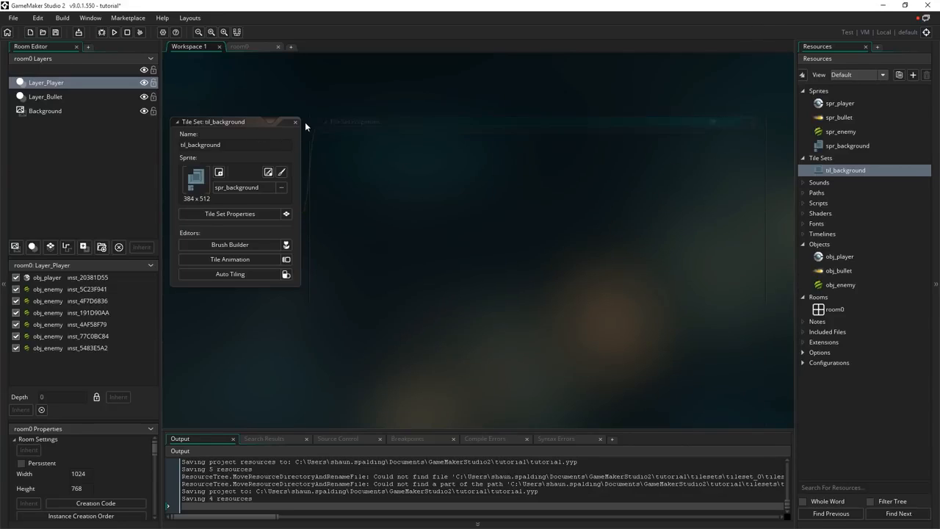
left_click(296, 122)
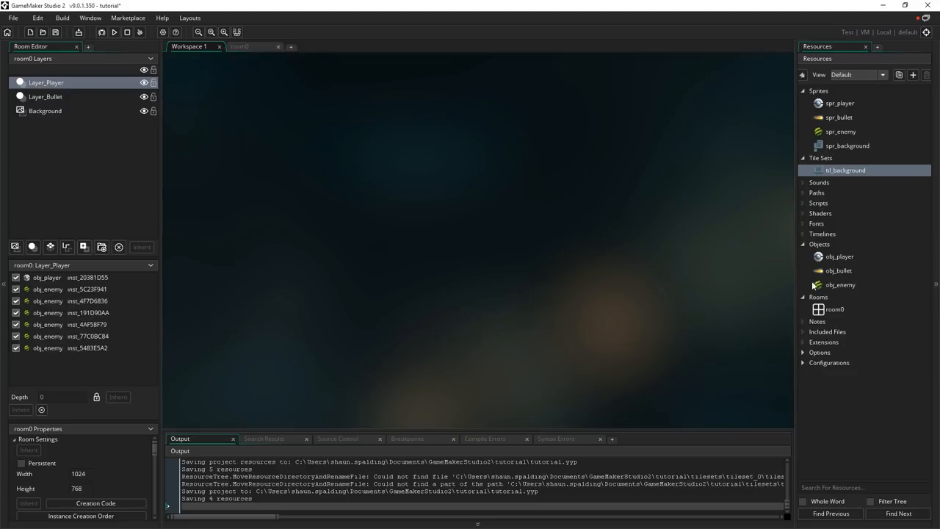
Open room0 and add a new tile layer to it.
double_click(830, 310)
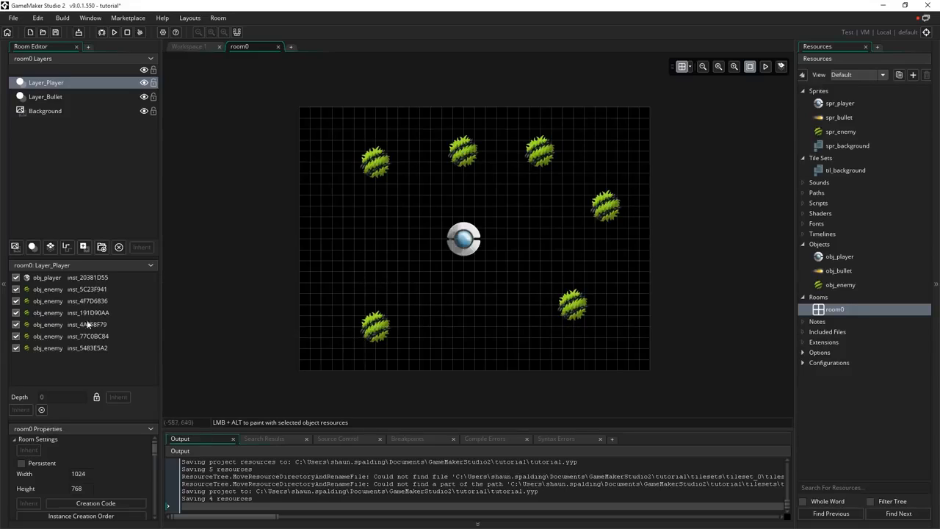
left_click(50, 246)
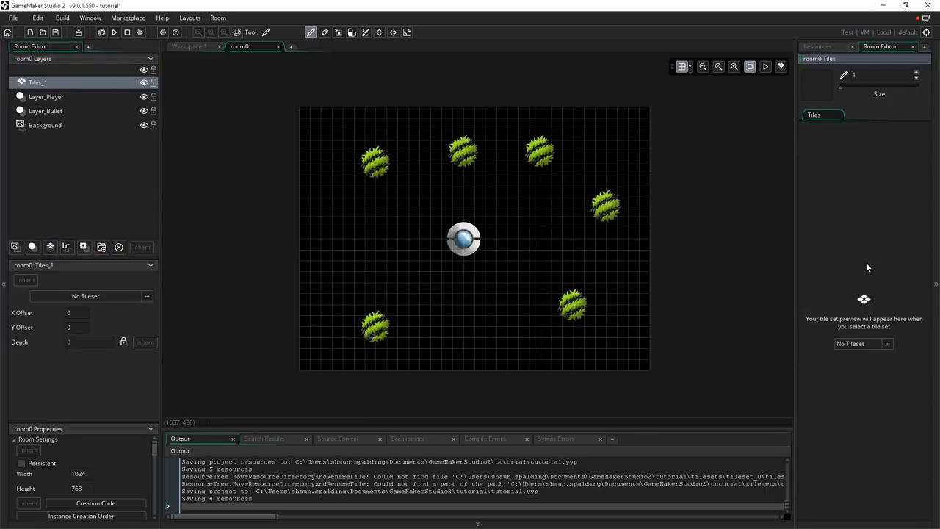
Move the new tile layer between Layer_Bullet and Background, and rename it Layer_Background.
left_click_drag(792, 230, 744, 243)
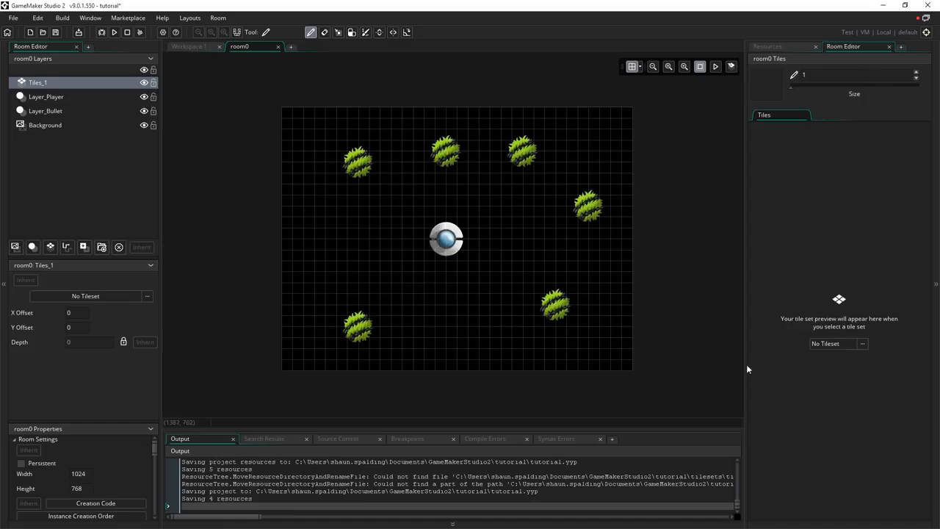
left_click_drag(35, 85, 50, 122)
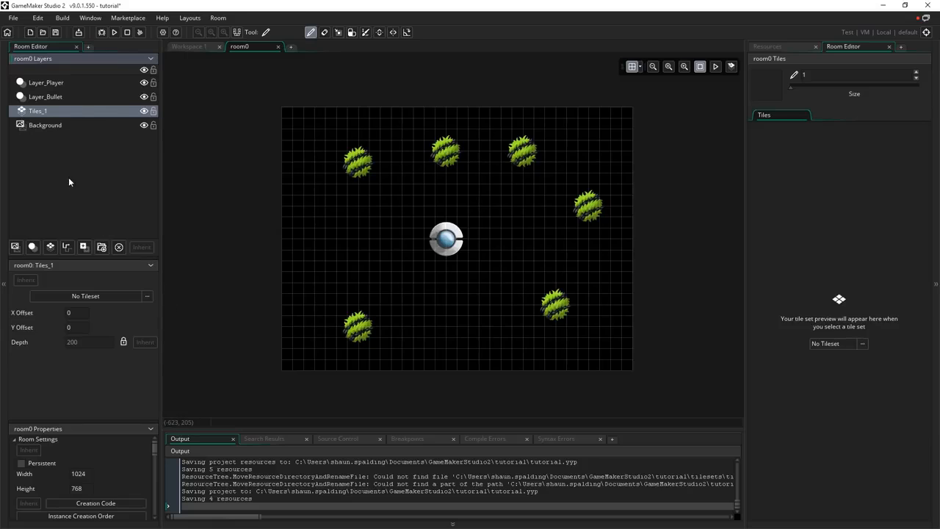
right_click(41, 114)
left_click(69, 131)
type("Layer_Background")
key("Return")
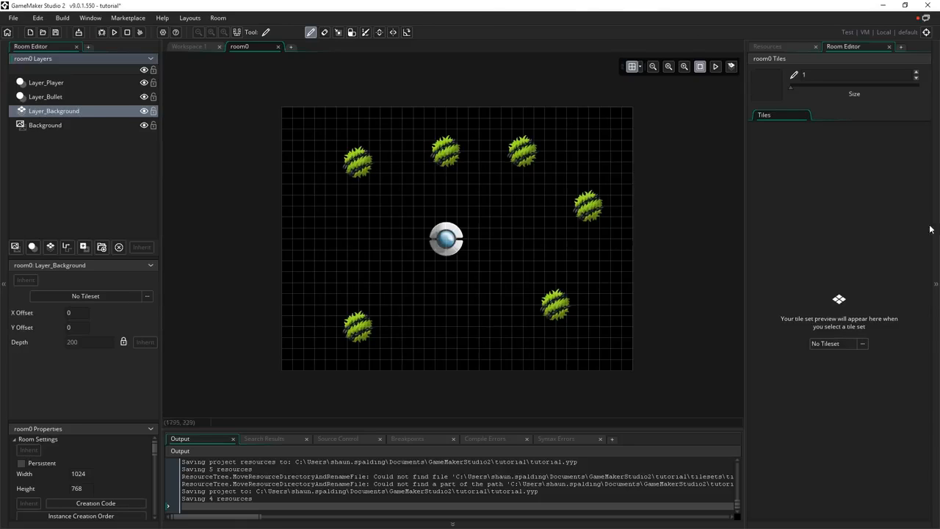
Assign the til_background tile set to Layer_Background and paint the room's whole interior with the central floor tile.
left_click(832, 344)
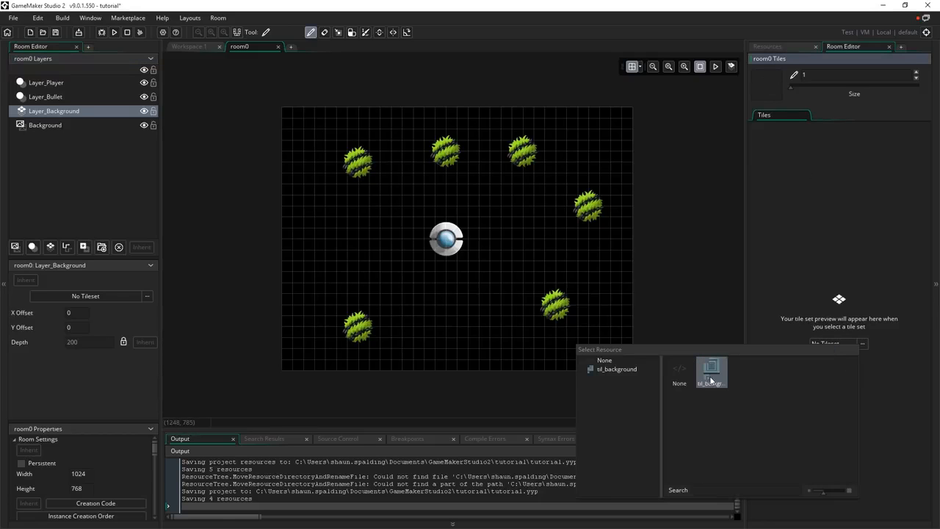
left_click(711, 376)
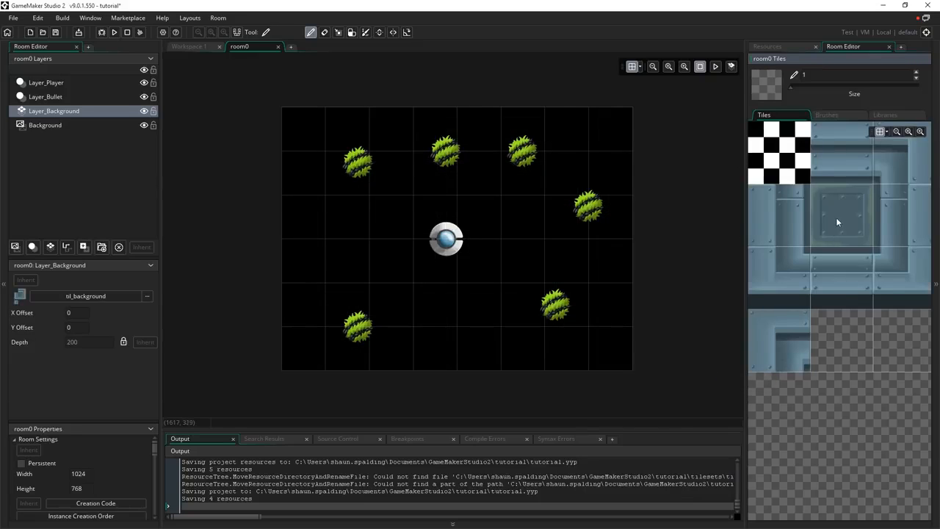
mouse_move(823, 232)
left_mouse_down()
mouse_move(791, 225)
mouse_move(859, 283)
mouse_move(876, 214)
mouse_move(874, 269)
mouse_move(836, 214)
mouse_move(867, 234)
left_mouse_up()
mouse_move(577, 214)
middle_mouse_down()
mouse_move(554, 175)
mouse_move(587, 240)
middle_mouse_up()
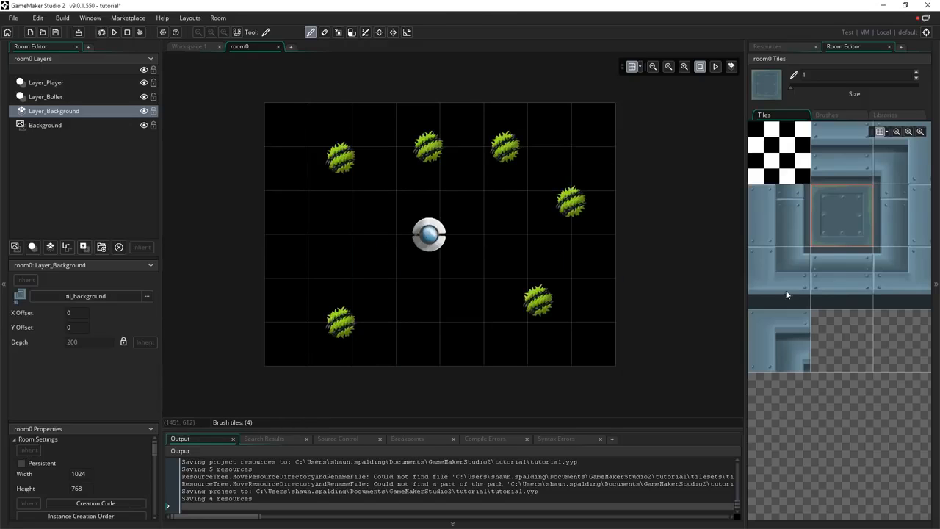
left_click(826, 222)
left_click(792, 219)
left_click(841, 218)
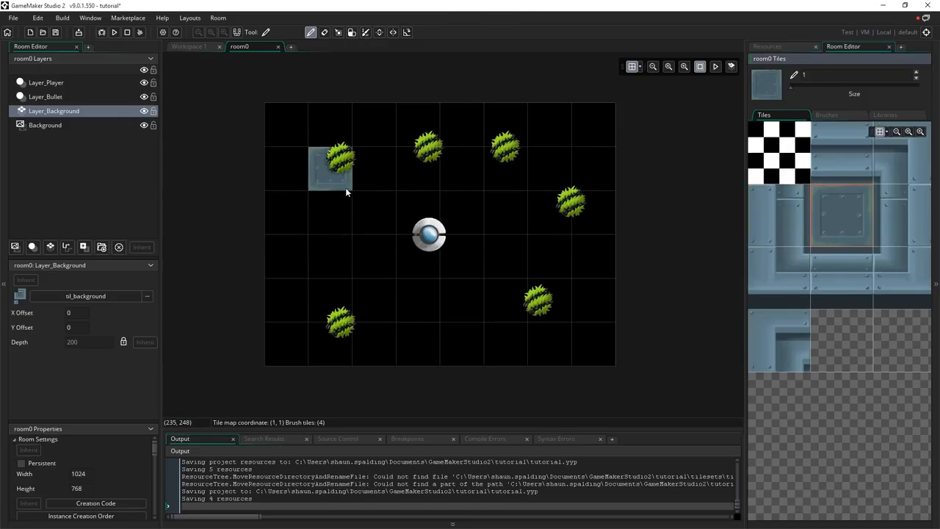
mouse_move(322, 171)
left_mouse_down()
mouse_move(441, 296)
mouse_move(414, 218)
mouse_move(547, 300)
left_mouse_up()
Paint the room's upper wall with the straight upper wall tile and place the upper-right, lower-left and upper-left corner tiles.
left_click(828, 163)
left_click_drag(329, 126, 550, 126)
left_click(890, 169)
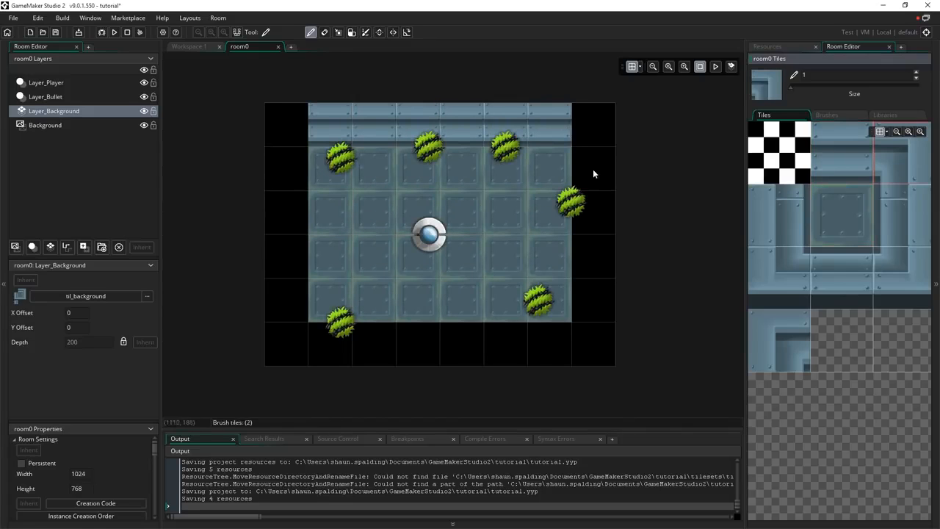
left_click(593, 126)
left_click(779, 278)
left_click(286, 341)
left_click(779, 340)
left_click(279, 124)
Paint the room's right and left walls between the corners with the matching vertical wall tiles.
left_click(900, 214)
left_click_drag(593, 169, 592, 301)
left_click(780, 216)
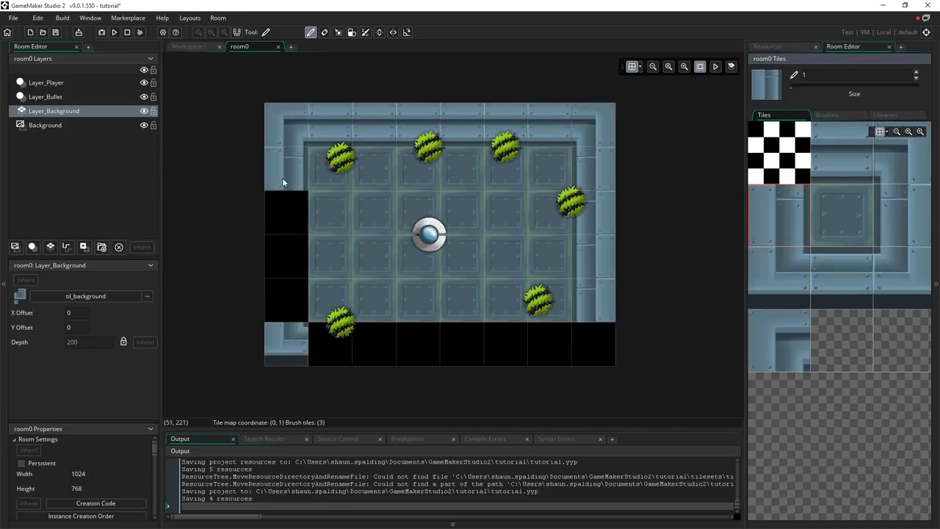
left_click_drag(287, 188, 287, 301)
Paint the room's lower wall and place its lower-right corner tile, finishing the border, and reselect the central floor tile.
left_click(836, 280)
left_click_drag(330, 342, 552, 343)
left_click(901, 279)
left_click(593, 344)
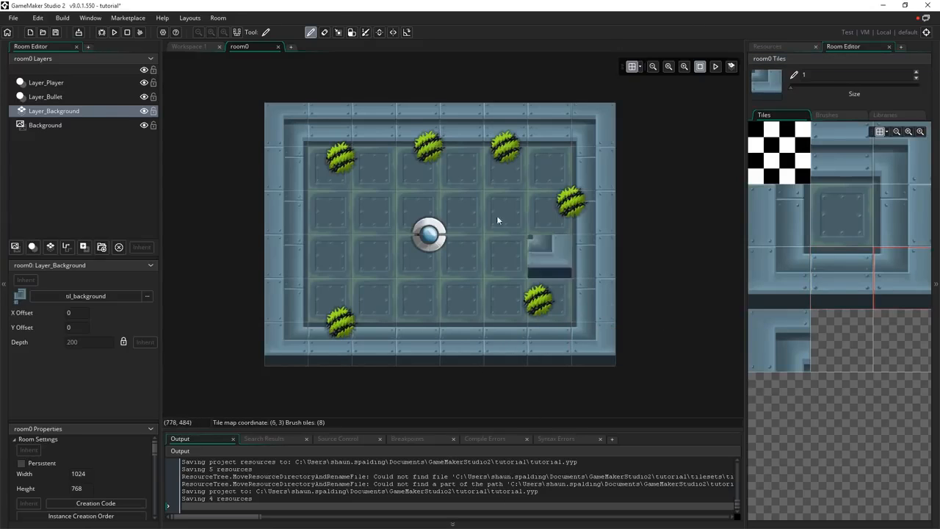
middle_click_drag(541, 245, 544, 253)
left_click(841, 232)
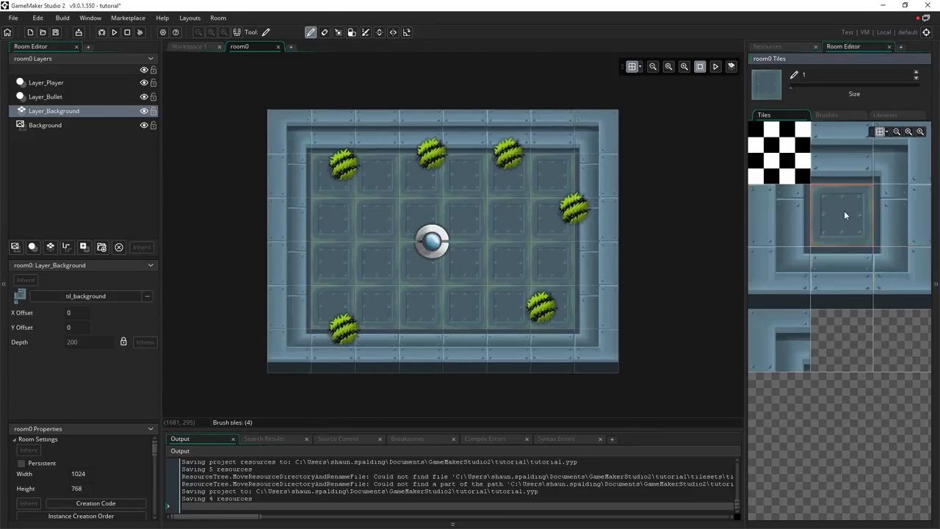
middle_click_drag(656, 316, 637, 321)
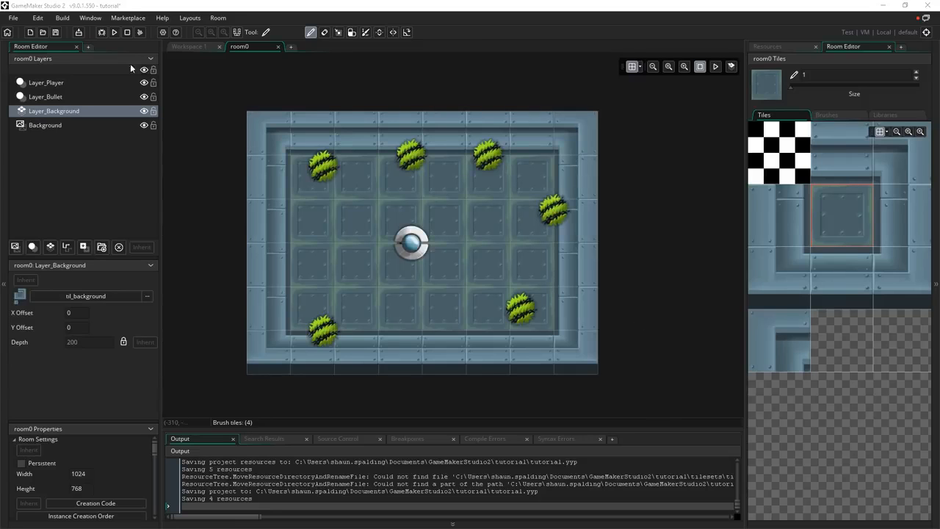
Run the game and steer the player around the tiled room while shooting the enemies.
left_click(113, 31)
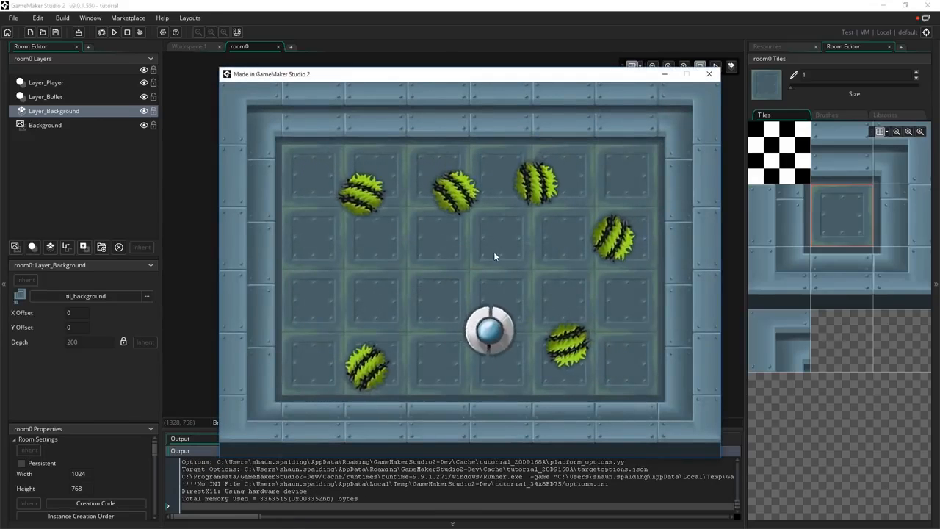
key("Down")
key("Right")
left_click(586, 233)
mouse_move(587, 233)
left_mouse_down()
mouse_move(519, 275)
mouse_move(544, 252)
mouse_move(534, 290)
left_mouse_up()
key("Up")
key("Right")
key("Left")
key("Right")
key("Up")
key("Left")
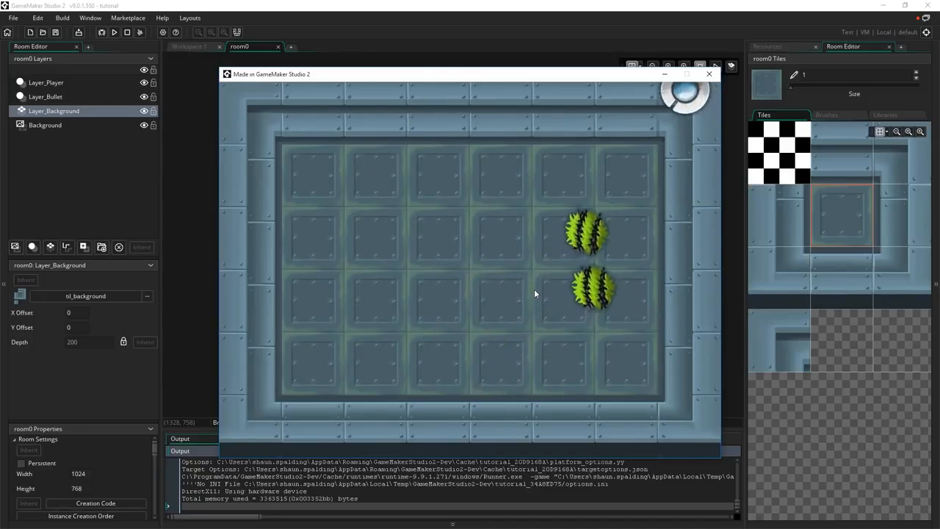
key("Down")
mouse_move(529, 285)
left_mouse_down()
mouse_move(605, 234)
mouse_move(644, 162)
mouse_move(646, 188)
mouse_move(584, 173)
mouse_move(455, 185)
left_mouse_up()
key("Down")
key("Right")
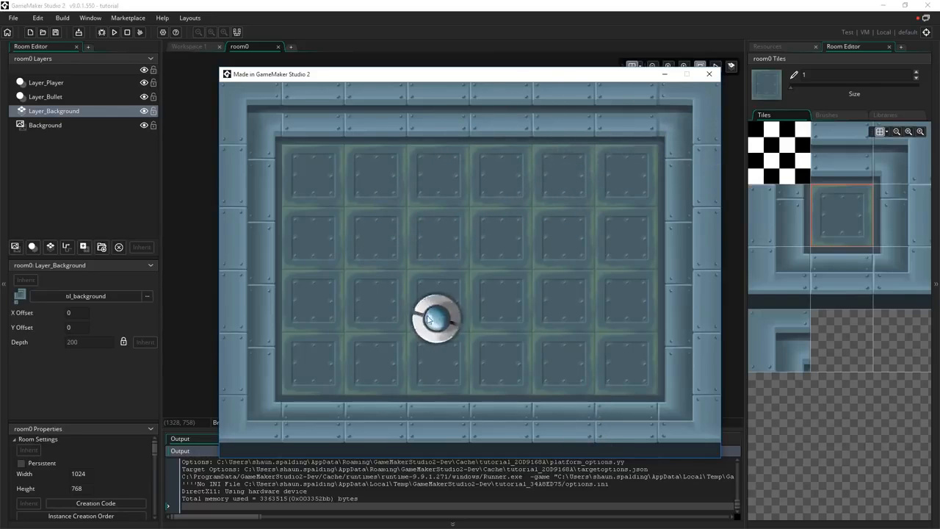
Move the player up and down the tiled floor, fire a test shot, and close the game.
key("Up")
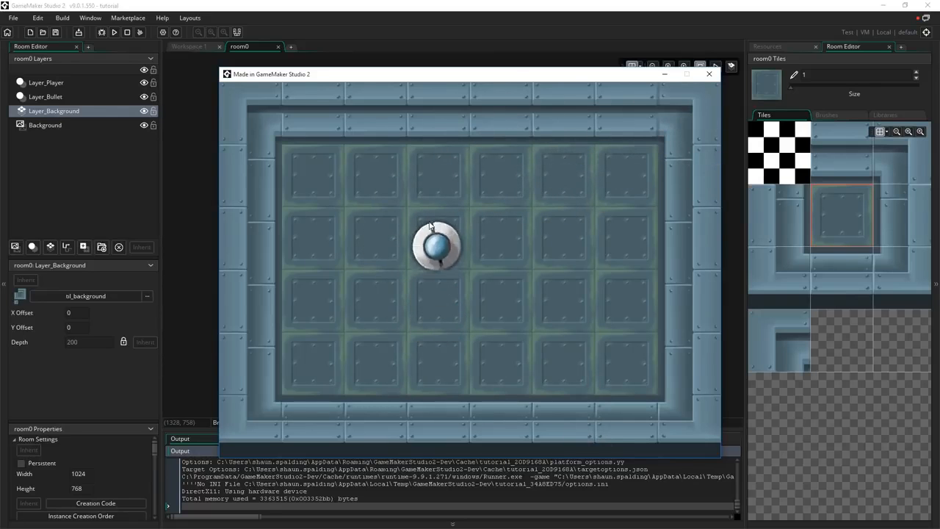
key("Down")
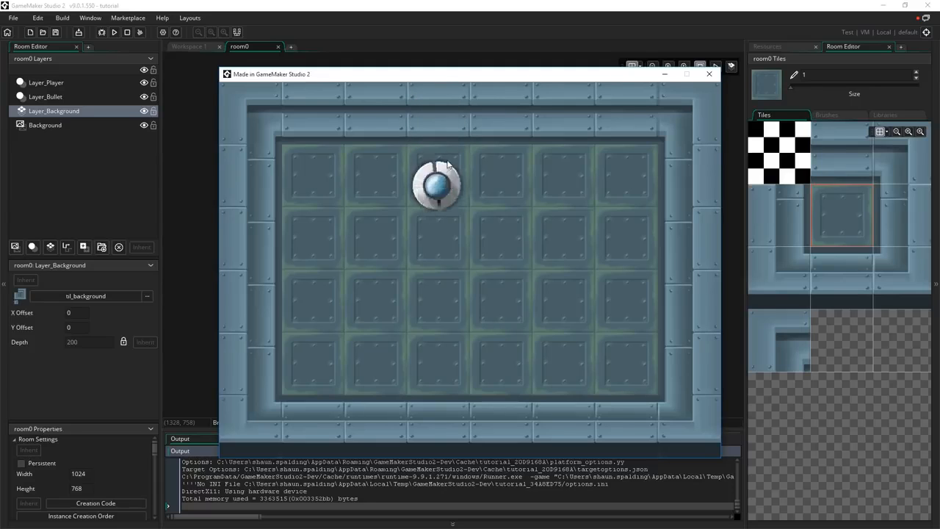
key("Up")
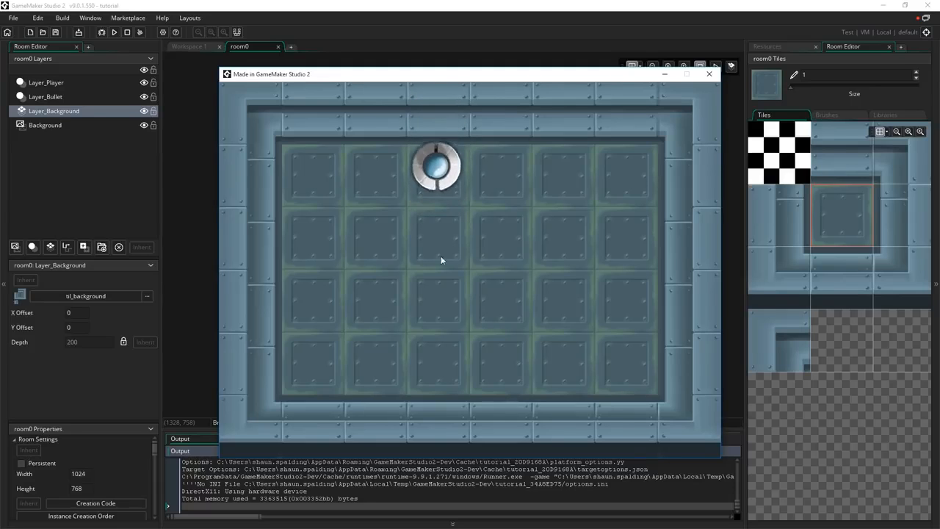
key("Down")
key("Down")
left_click(352, 333)
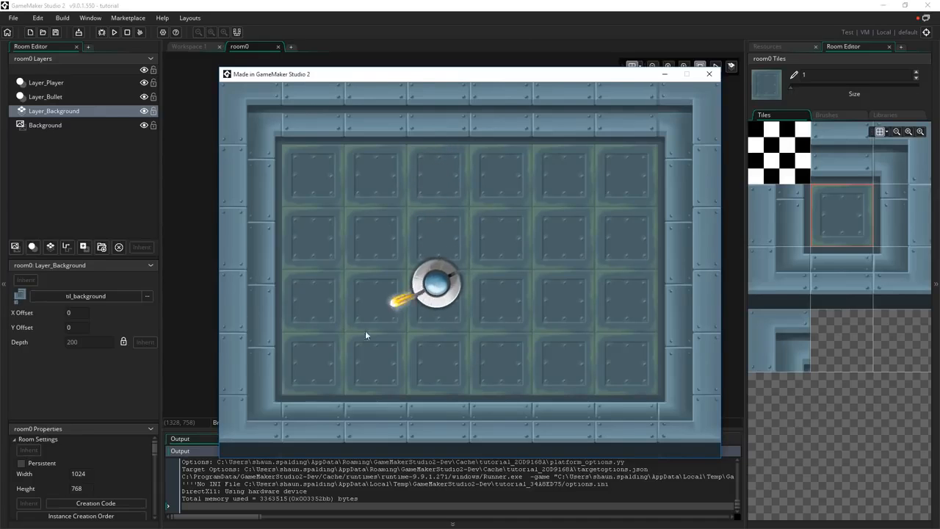
key("Right")
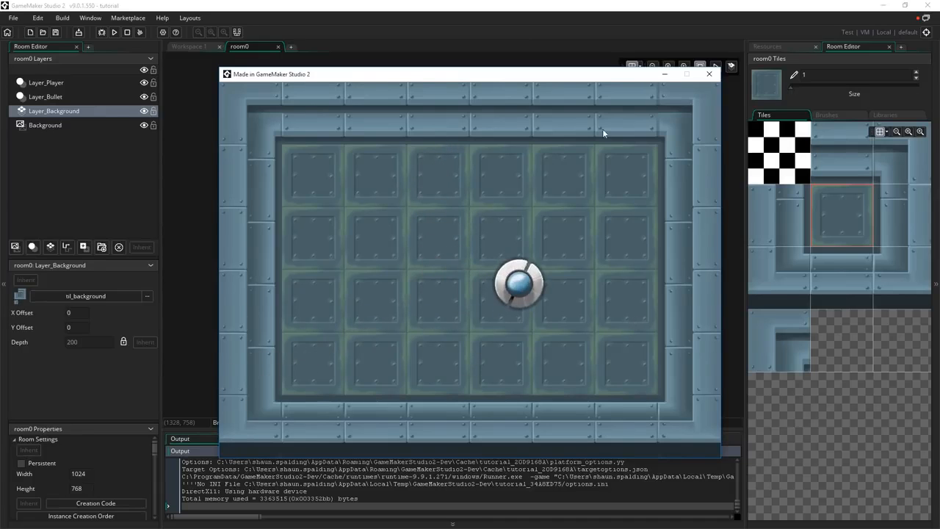
left_click(708, 75)
Collapse the Layer_Background properties to expose more of the room properties, and set the width of room0 to 2048.
middle_click_drag(511, 250, 549, 312)
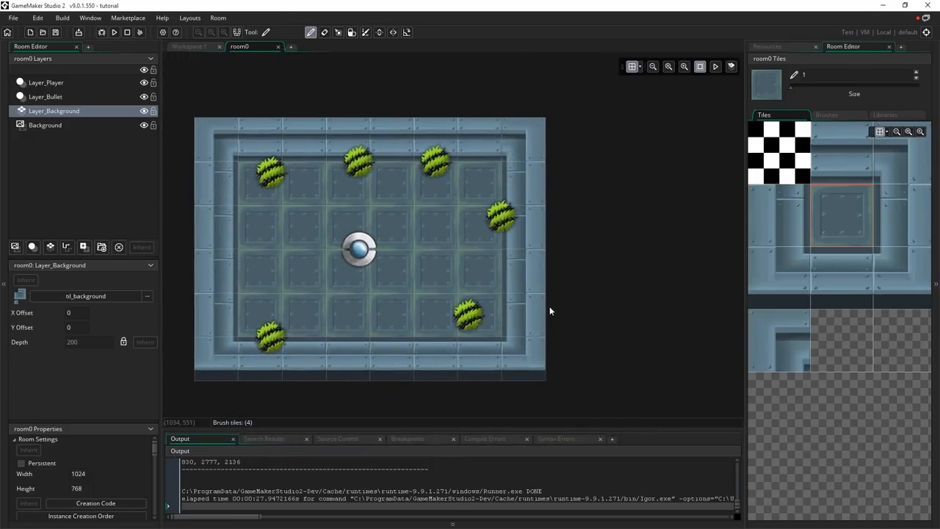
middle_click_drag(364, 318, 401, 262)
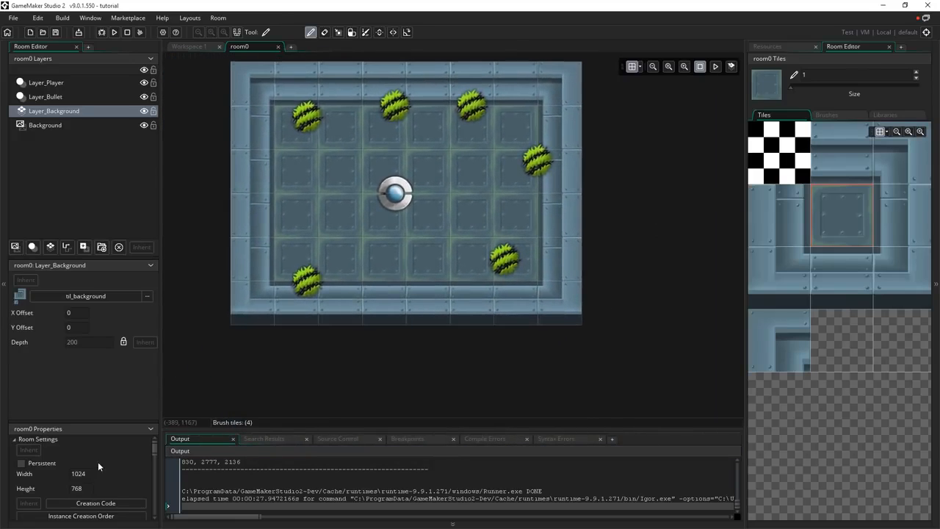
left_click(78, 472)
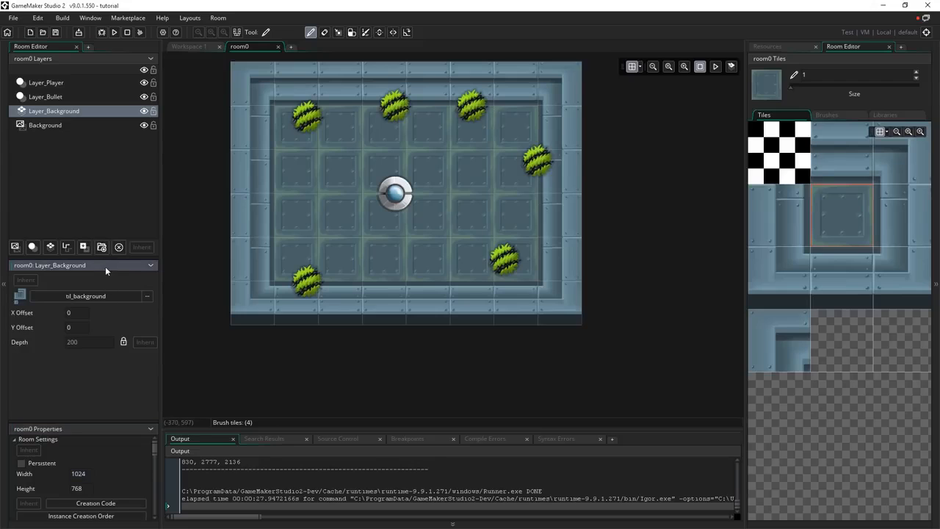
left_click(151, 266)
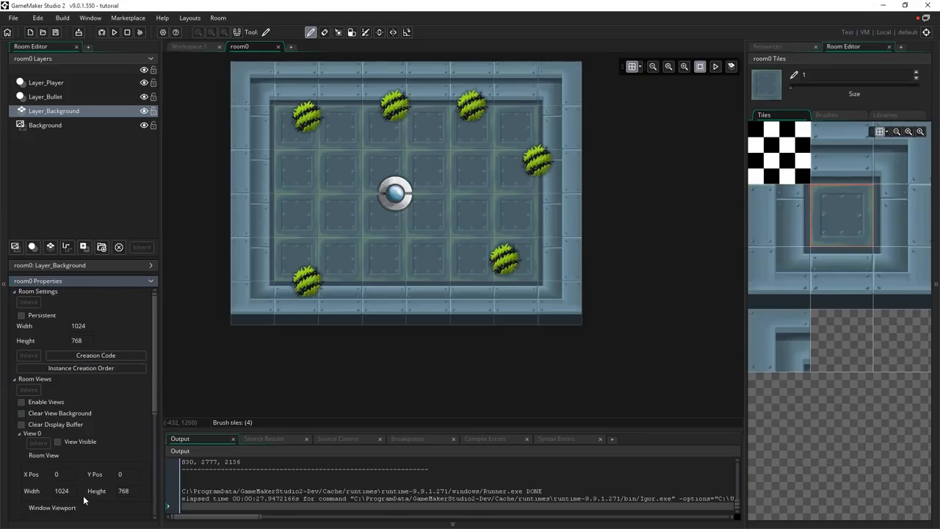
middle_click_drag(323, 149, 344, 211)
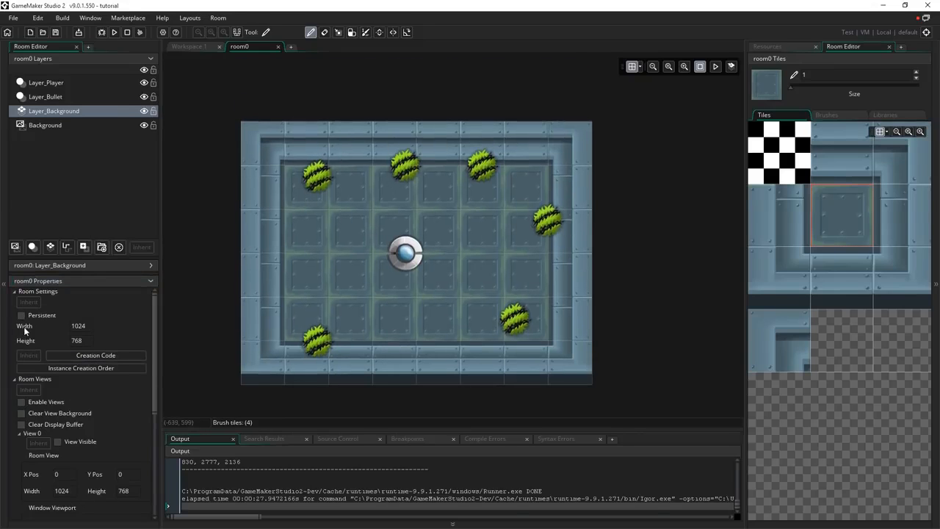
left_click(89, 325)
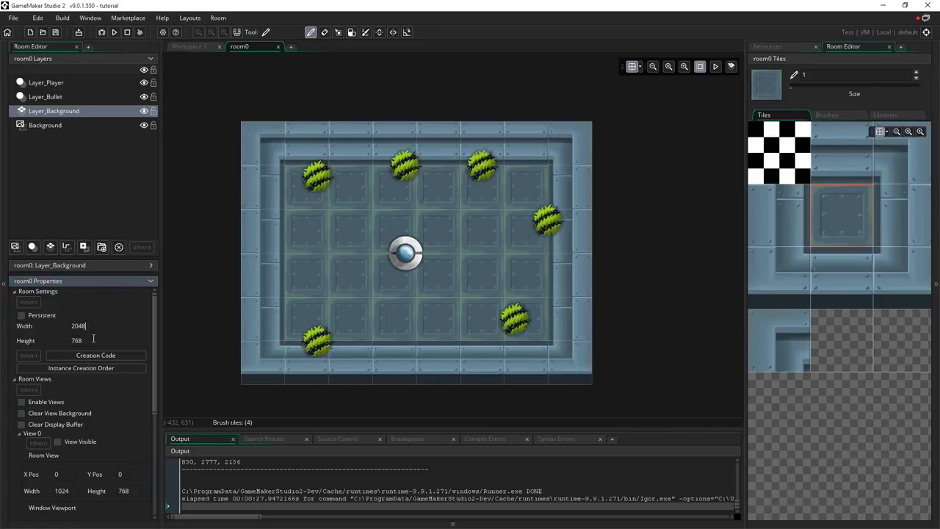
key("Return")
Examine the widened room0, comparing the tiled section with the empty area beyond its right wall.
middle_click_drag(496, 274, 450, 274)
middle_click_drag(343, 230, 409, 228)
middle_click_drag(344, 209, 310, 185)
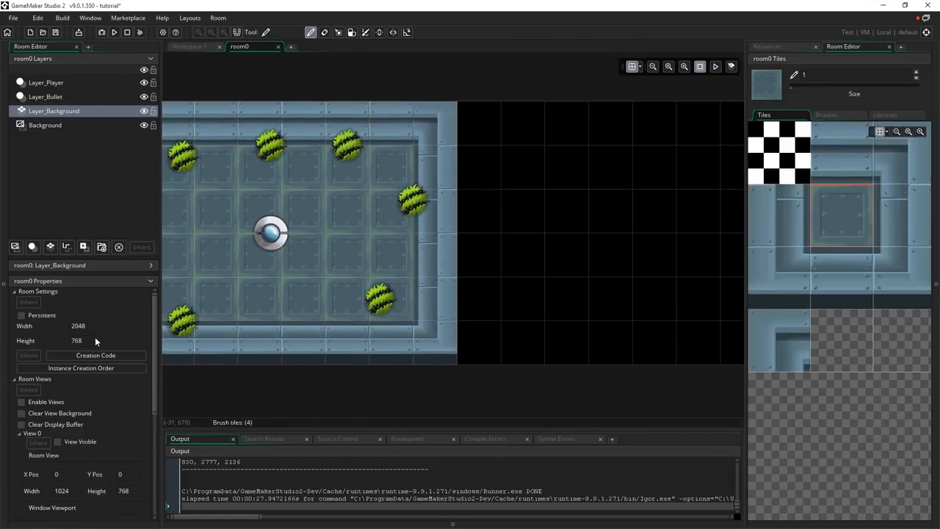
left_click_drag(95, 338, 21, 339)
middle_click_drag(503, 257, 407, 247)
left_click(87, 326)
middle_click_drag(545, 252, 390, 251)
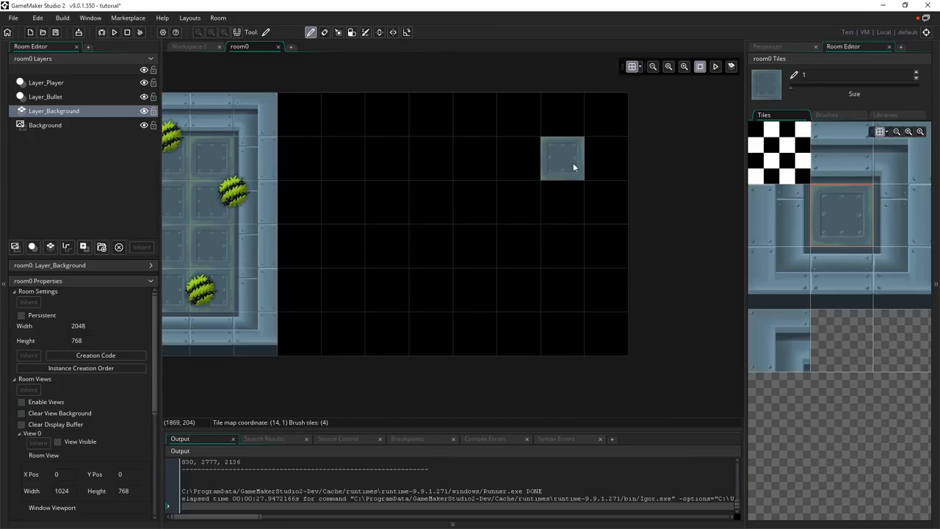
mouse_move(249, 274)
middle_mouse_down()
mouse_move(525, 268)
mouse_move(620, 252)
mouse_move(563, 260)
middle_mouse_up()
scroll(557, 250, "up", 1)
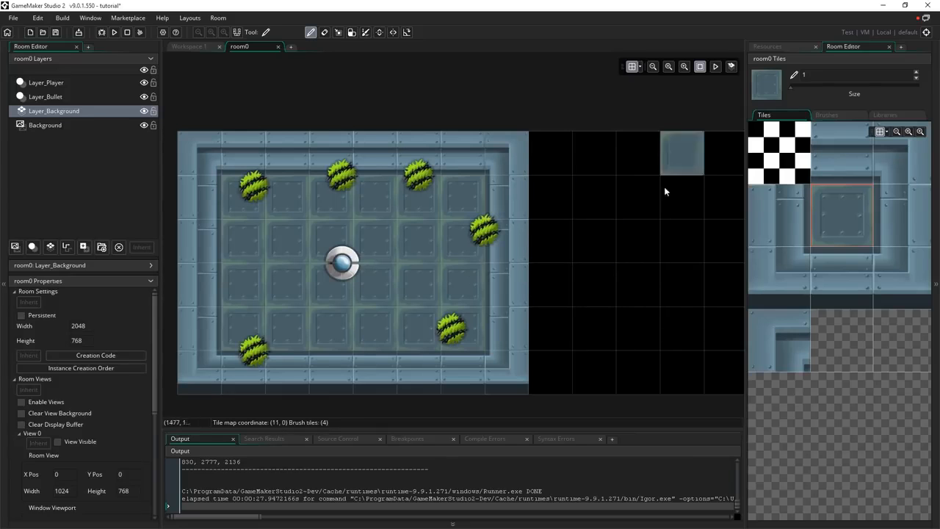
mouse_move(566, 284)
middle_mouse_down()
mouse_move(496, 220)
mouse_move(625, 215)
mouse_move(431, 245)
mouse_move(489, 273)
mouse_move(359, 269)
mouse_move(513, 255)
middle_mouse_up()
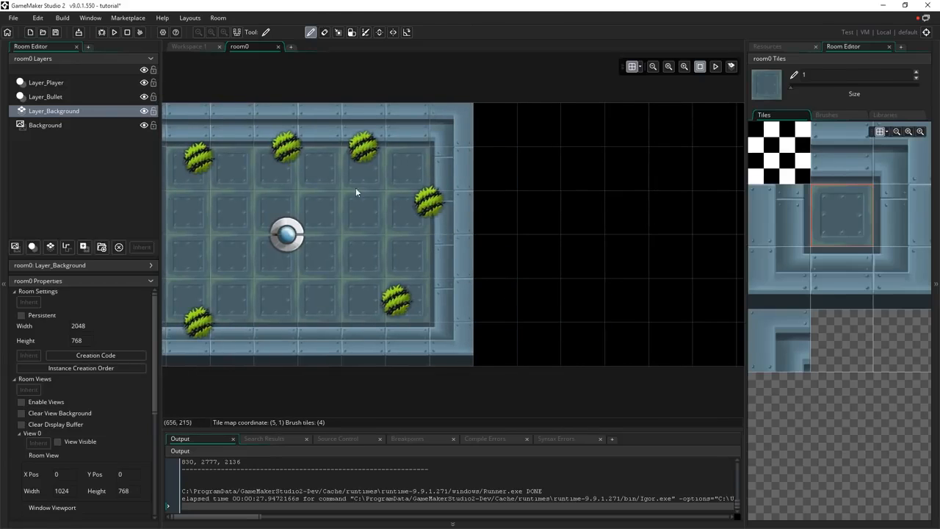
Run the game and fly the player past the tiled area into the room's empty extension while shooting at the enemies.
left_click(115, 32)
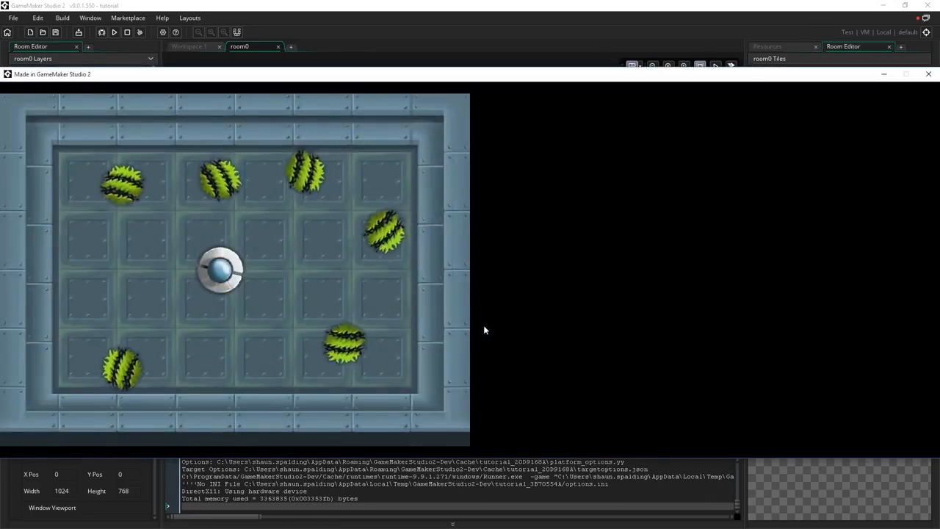
key("Down")
key("Right")
key("Up")
mouse_move(335, 319)
left_mouse_down()
mouse_move(277, 332)
mouse_move(453, 264)
left_mouse_up()
key("Down")
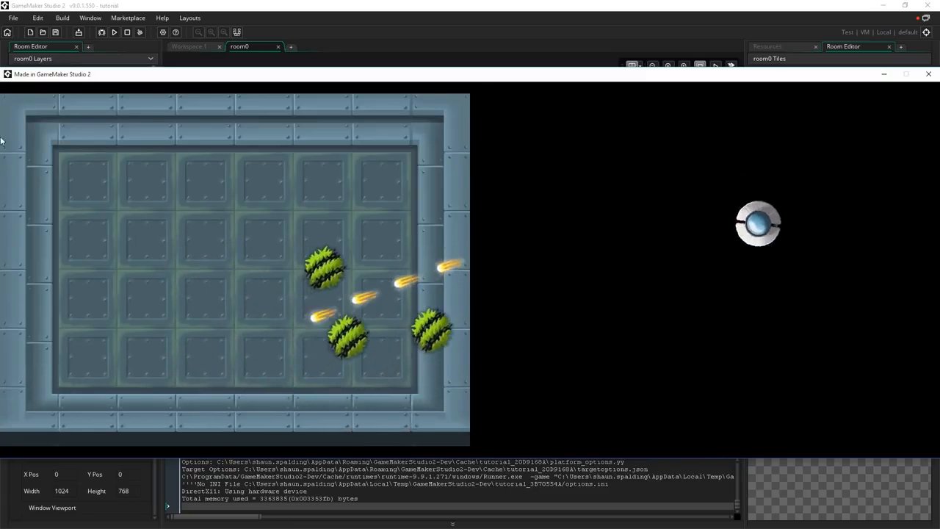
Shoot the remaining enemies and steer the player back over the tiled floor near the right wall.
key("Right")
mouse_move(367, 229)
left_mouse_down()
mouse_move(504, 287)
mouse_move(533, 321)
mouse_move(465, 286)
mouse_move(464, 267)
left_mouse_up()
key("Right")
key("Left")
key("Left")
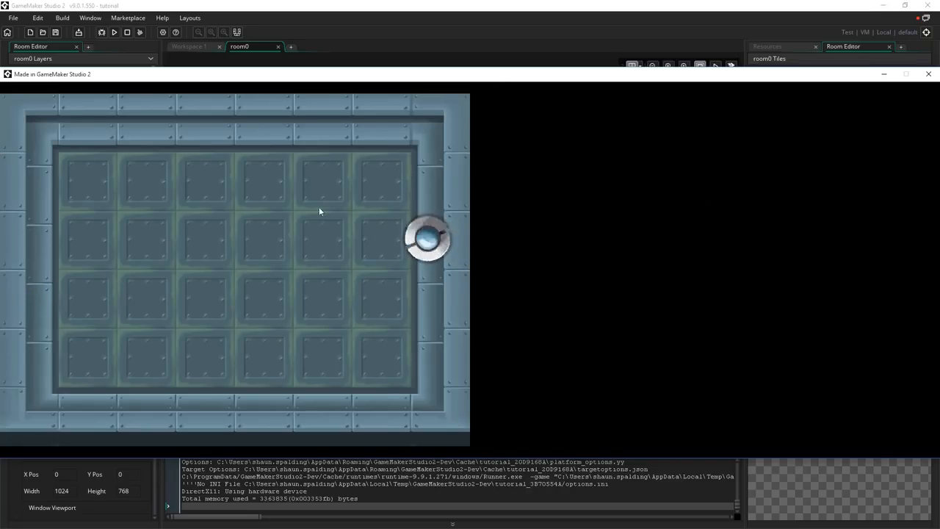
key("Up")
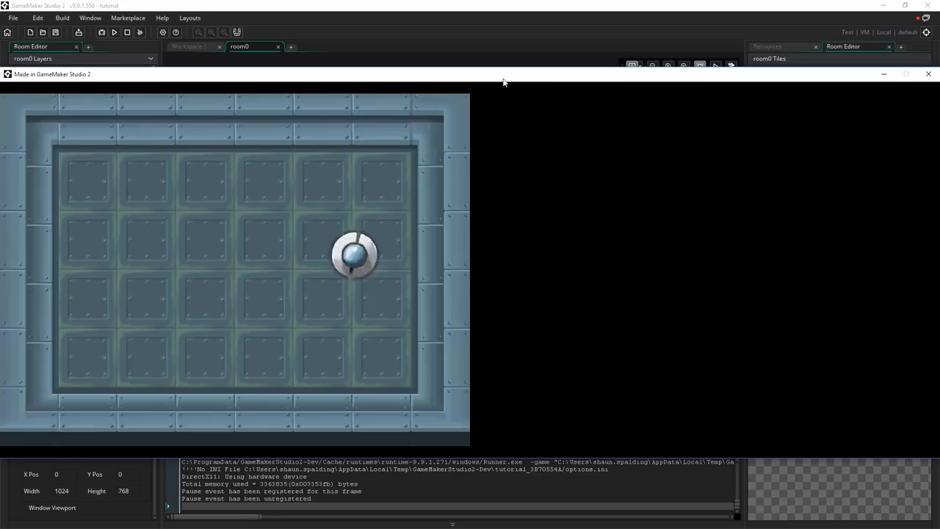
key("s")
key("d")
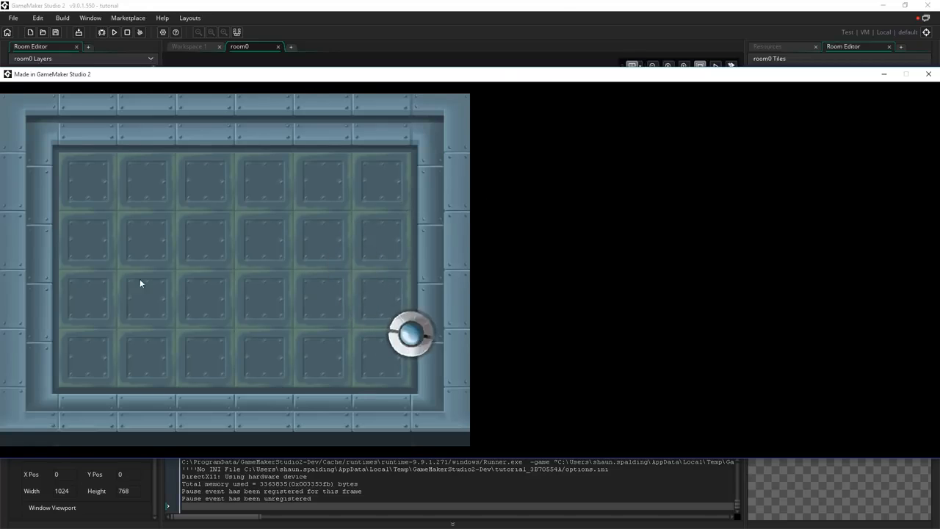
Fly the player past the tiled section's right wall into the empty extension, and close the game.
key("w")
key("d")
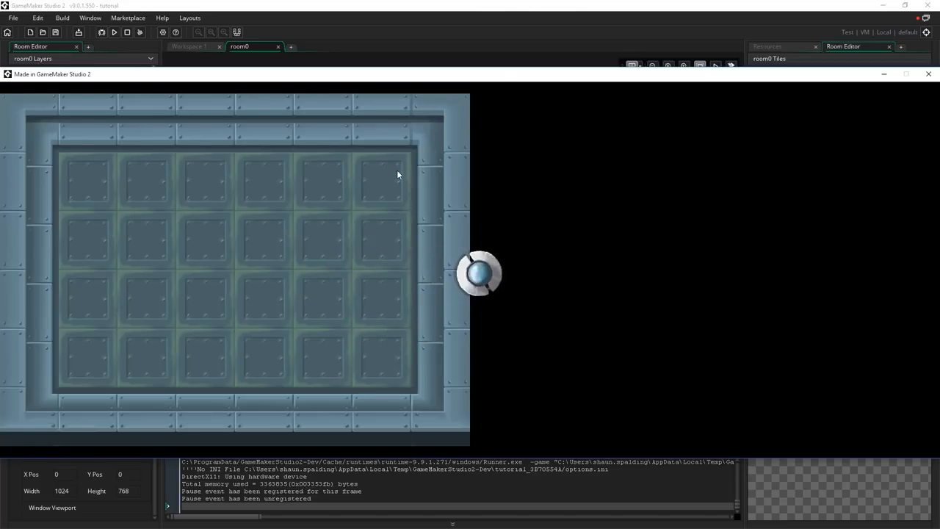
left_click(929, 75)
Paint floor tiles over the inner right wall and across the empty half of room0, and extend the lower wall along it.
middle_click_drag(527, 279, 403, 318)
scroll(562, 256, "down", 1)
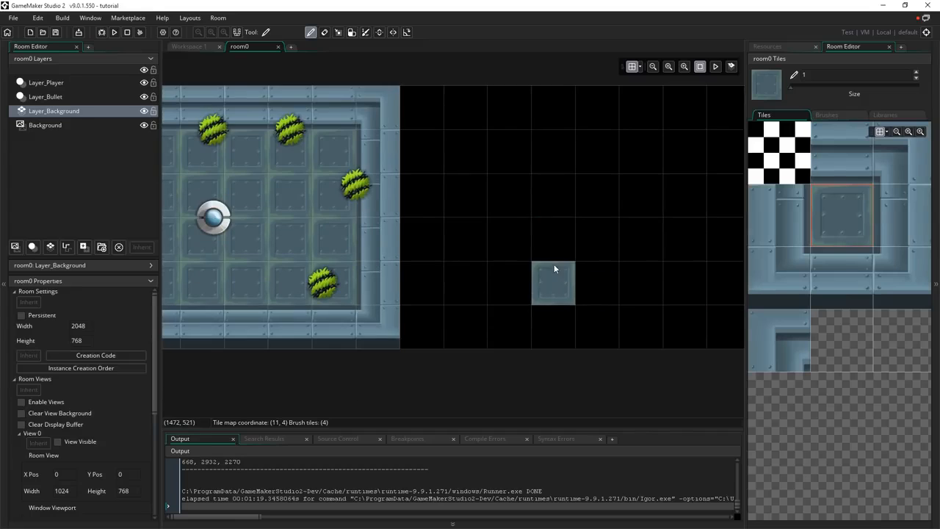
scroll(503, 277, "down", 1, "ctrl")
scroll(501, 273, "down", 1, "ctrl")
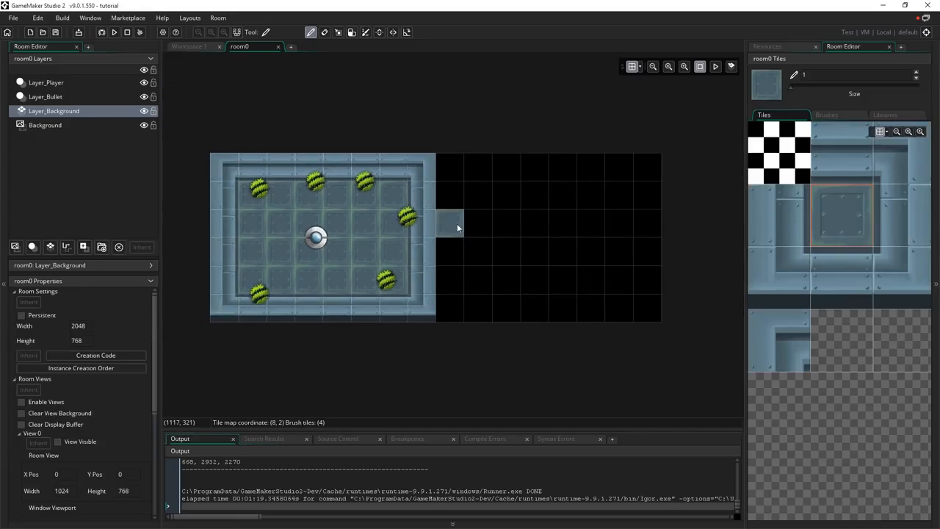
mouse_move(425, 204)
left_mouse_down()
mouse_move(622, 205)
mouse_move(434, 273)
mouse_move(608, 250)
left_mouse_up()
left_click(841, 276)
mouse_move(423, 308)
left_mouse_down()
mouse_move(537, 320)
mouse_move(621, 310)
left_mouse_up()
Place the lower-right and upper-right corner tiles at the far end of the widened room.
left_click(901, 274)
left_click(647, 309)
left_click(897, 172)
left_click(647, 168)
Extend the upper wall tiles across the new half and paint the right wall tiles between the two far corners.
left_click(842, 156)
mouse_move(366, 177)
left_mouse_down()
mouse_move(620, 169)
mouse_move(653, 269)
left_mouse_up()
left_click(899, 215)
scroll(497, 242, "up", 1)
scroll(529, 239, "down", 1)
middle_click_drag(391, 323, 427, 336)
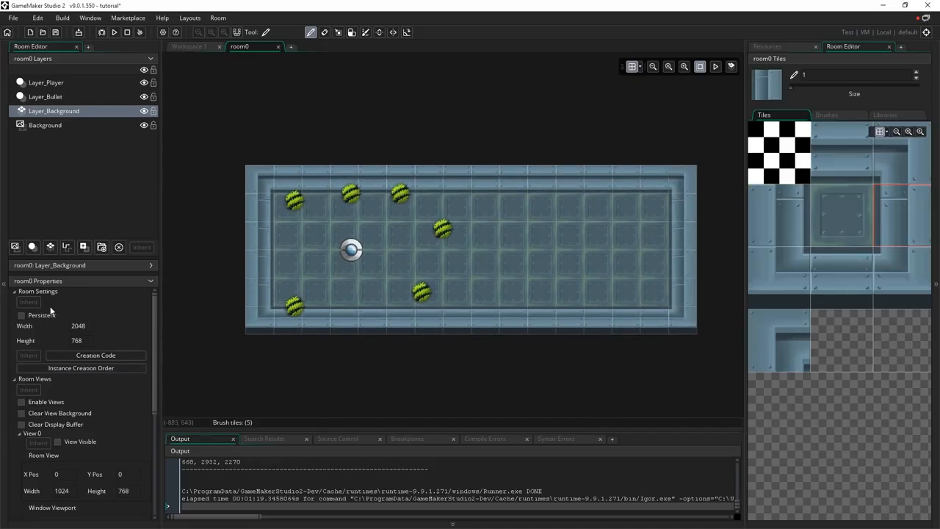
Enable views for room0 and make View 0 visible.
left_click(18, 381)
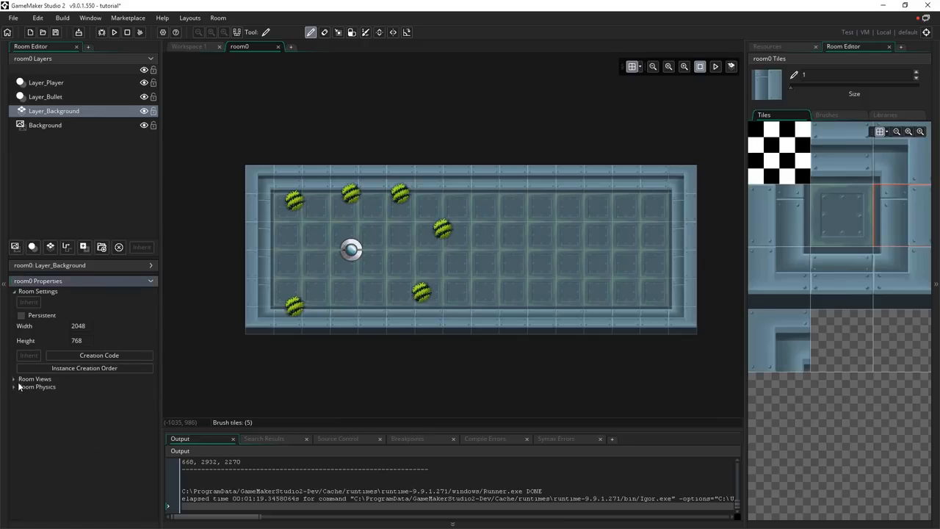
left_click(14, 381)
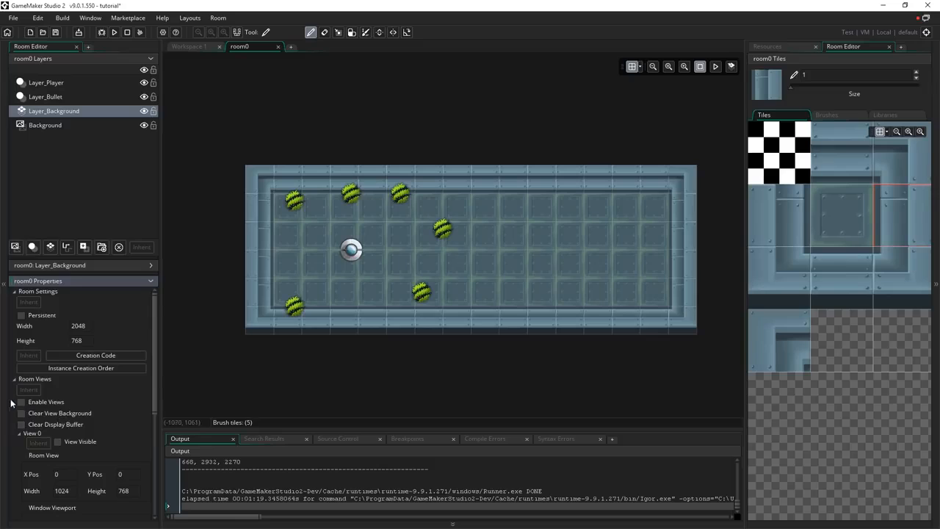
left_click(22, 402)
left_click(20, 433)
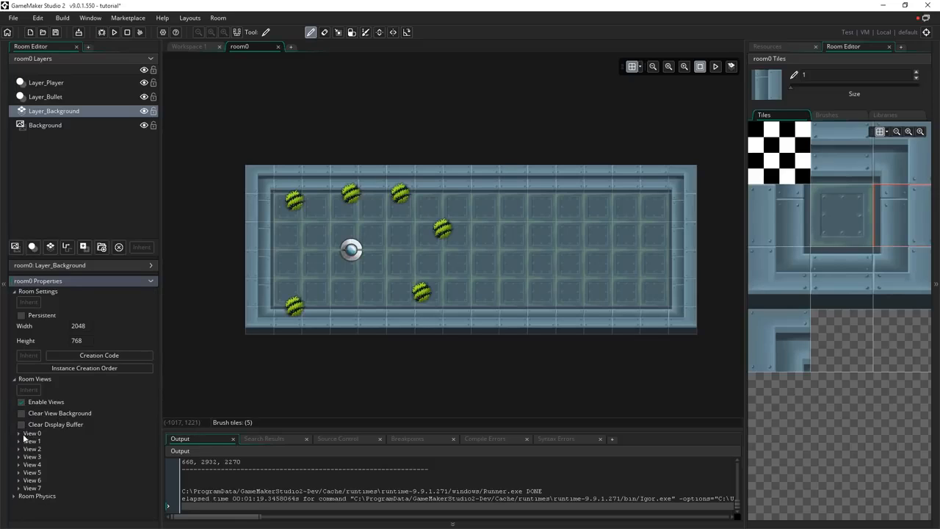
left_click(19, 434)
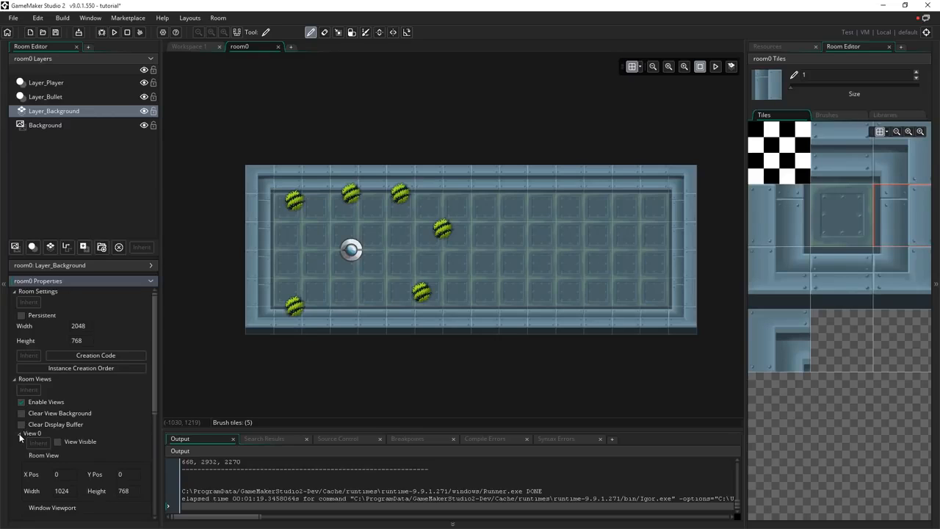
scroll(19, 436, "down", 1)
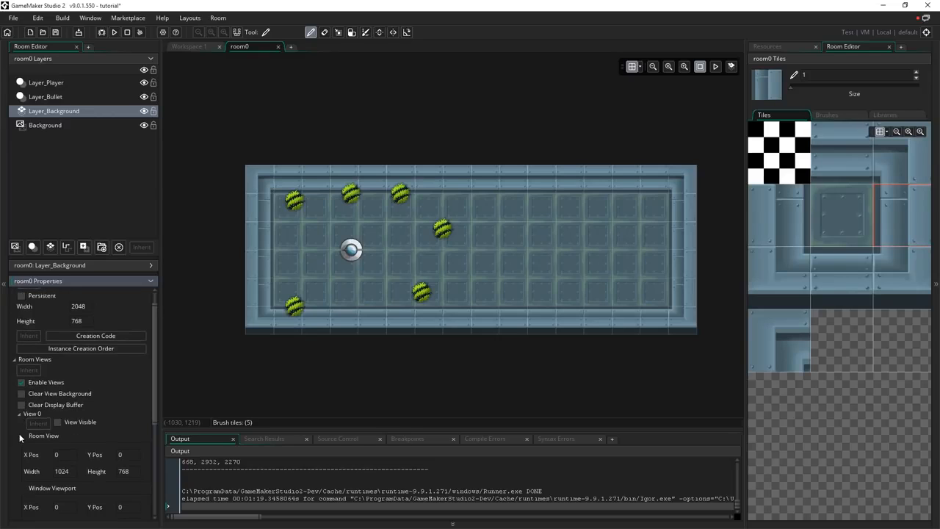
left_click(57, 423)
left_click(57, 423)
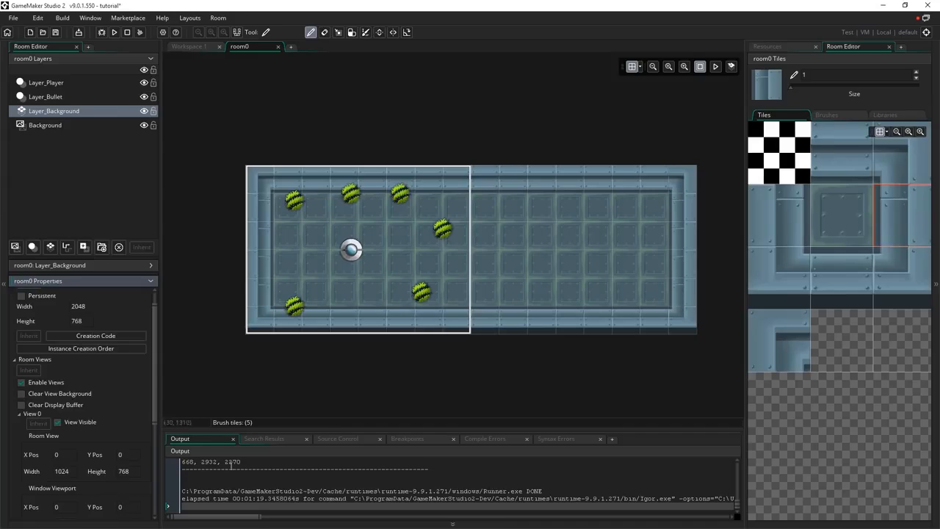
Examine View 0's room view and window viewport sizes against the white view frame in the room.
left_click(61, 471)
key("Tab")
middle_click_drag(332, 356, 392, 327)
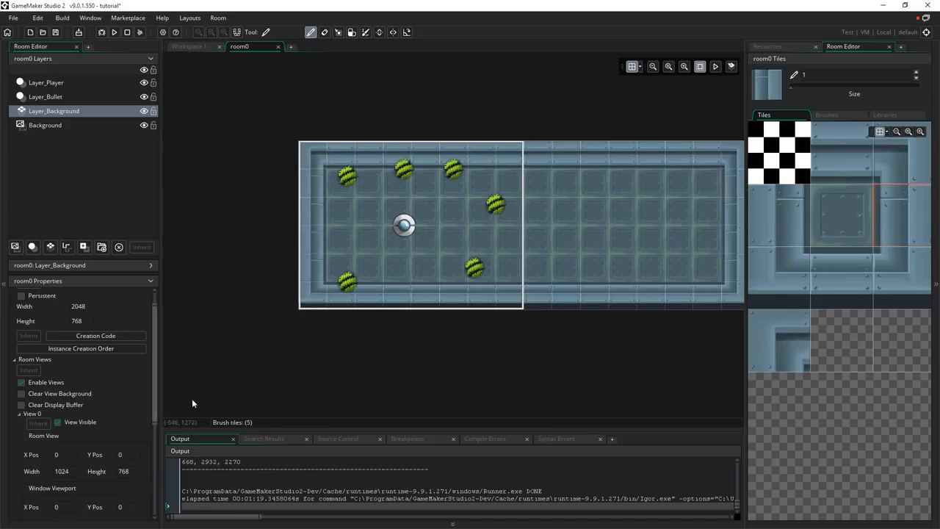
middle_click_drag(530, 339, 460, 347)
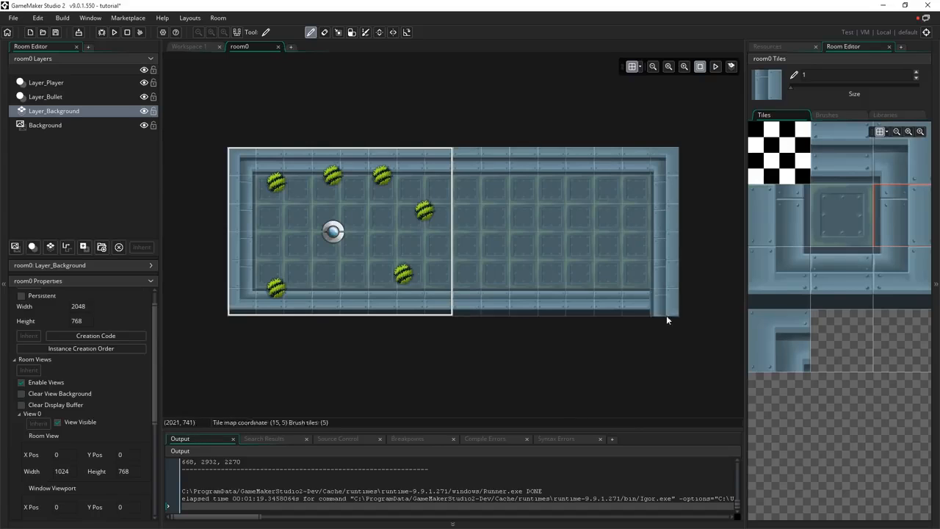
left_click(76, 474)
left_click(124, 471)
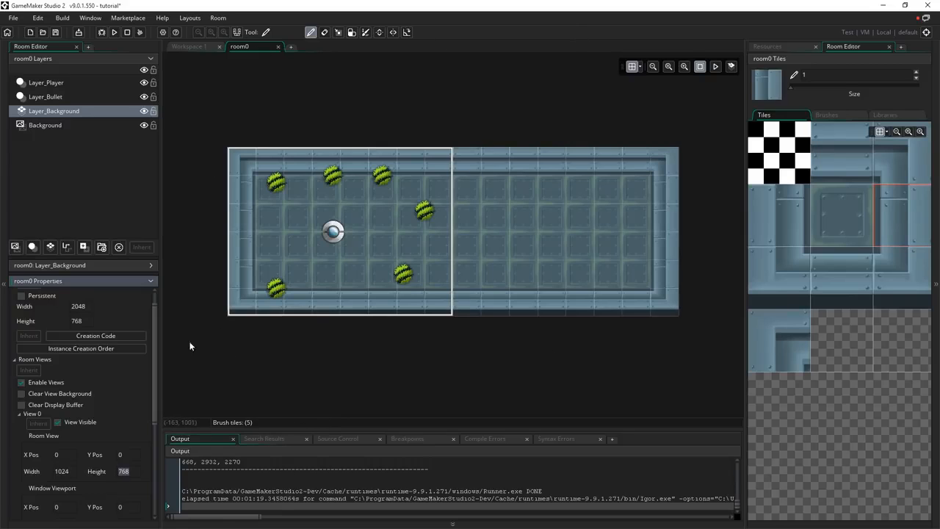
left_click_drag(157, 393, 159, 442)
left_click(72, 430)
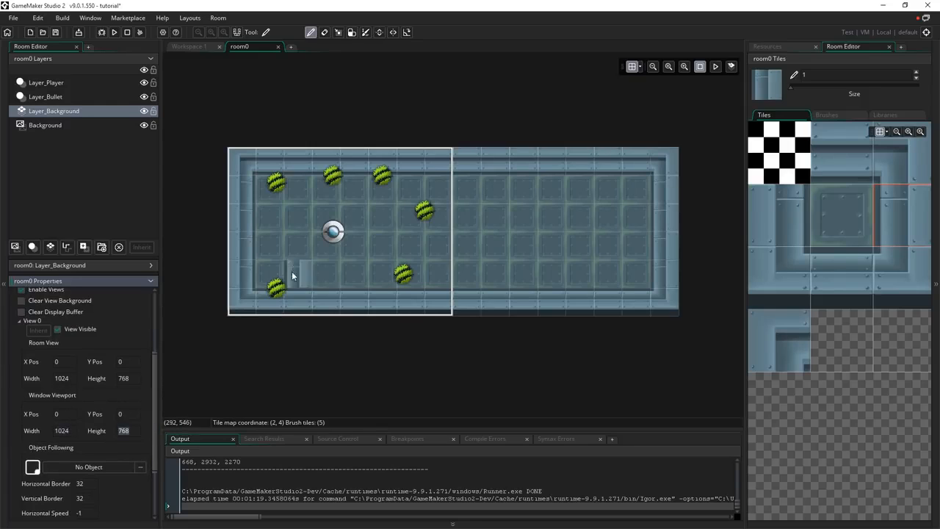
middle_click_drag(210, 275, 302, 284)
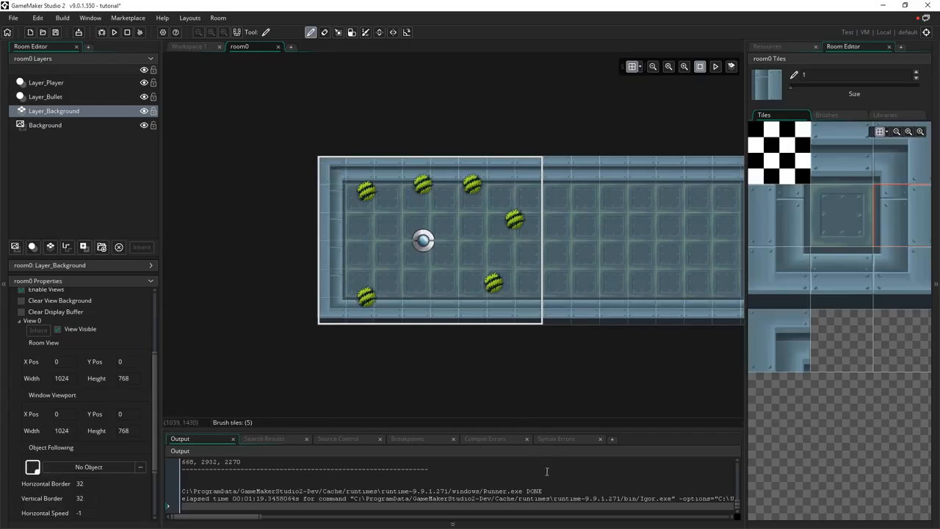
middle_click_drag(553, 300, 514, 311)
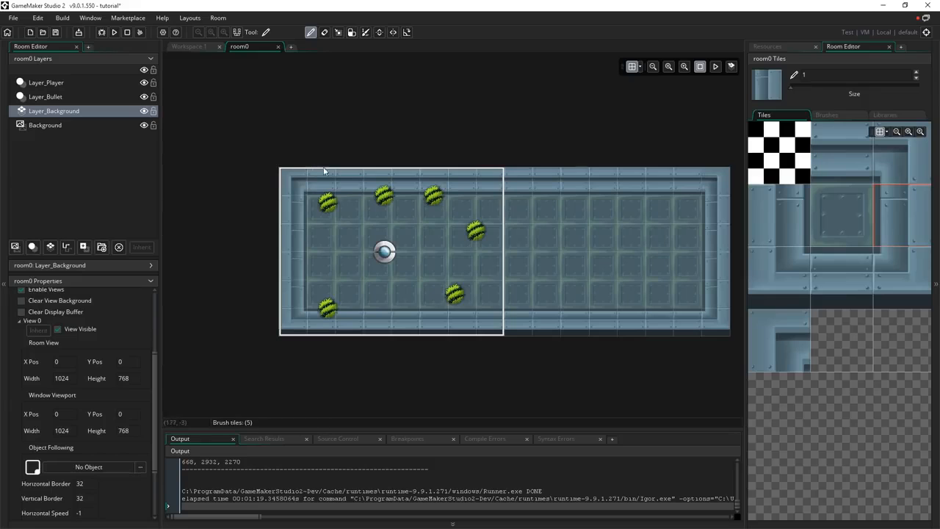
scroll(348, 368, "down", 1)
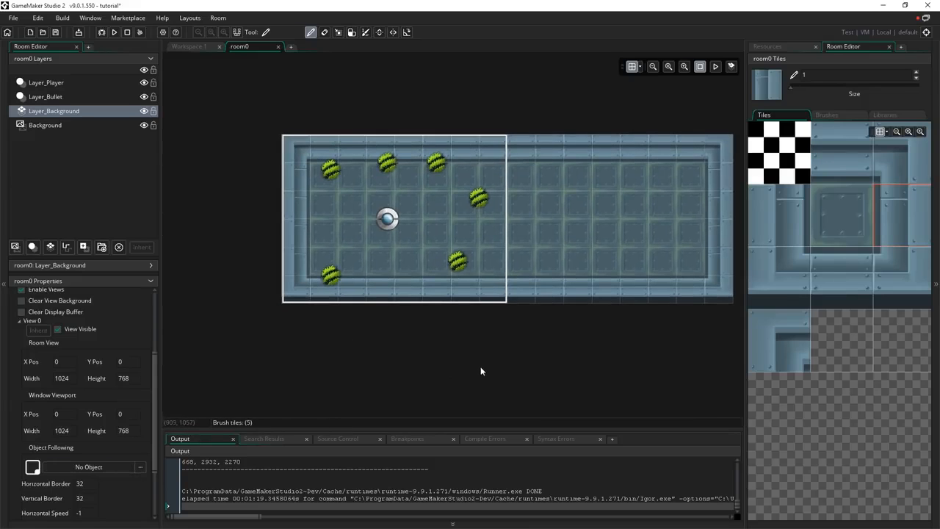
Set obj_player as the object that View 0 follows.
left_click_drag(156, 388, 157, 423)
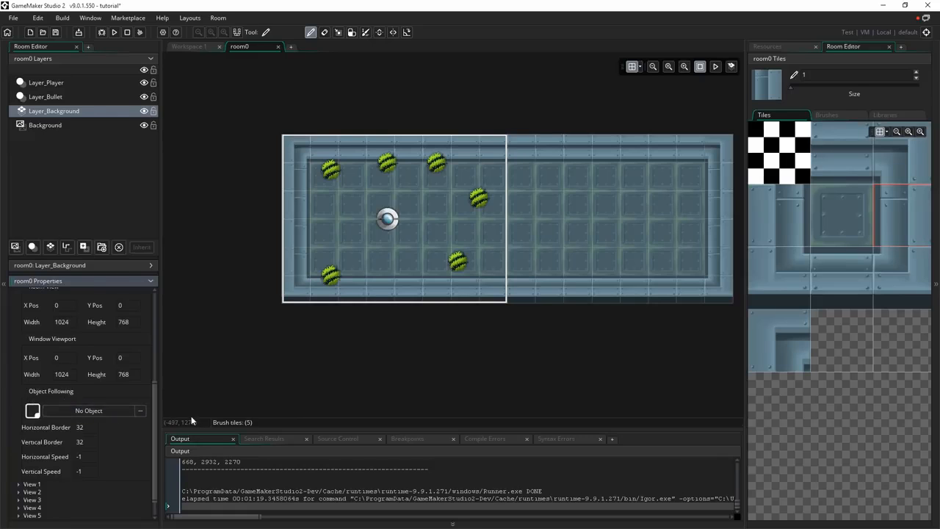
mouse_move(156, 407)
left_mouse_down()
mouse_move(157, 359)
mouse_move(159, 392)
left_mouse_up()
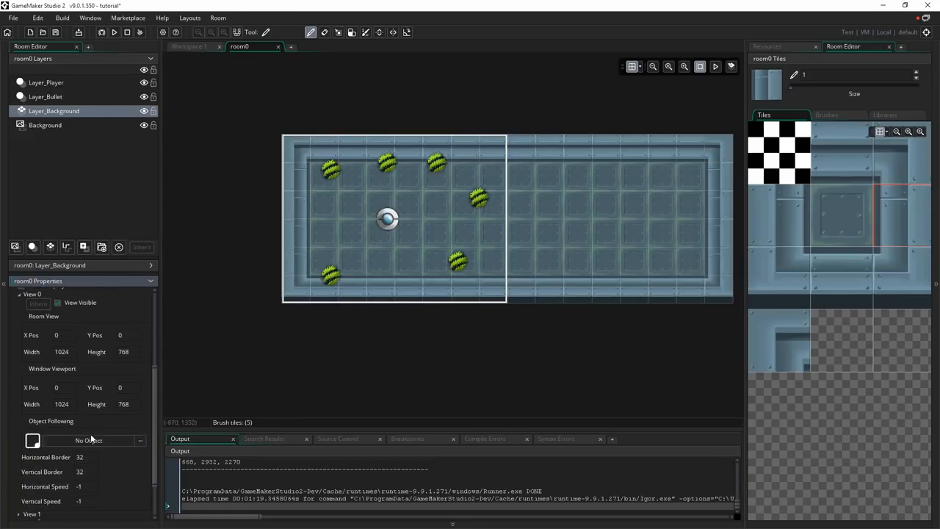
left_click(109, 441)
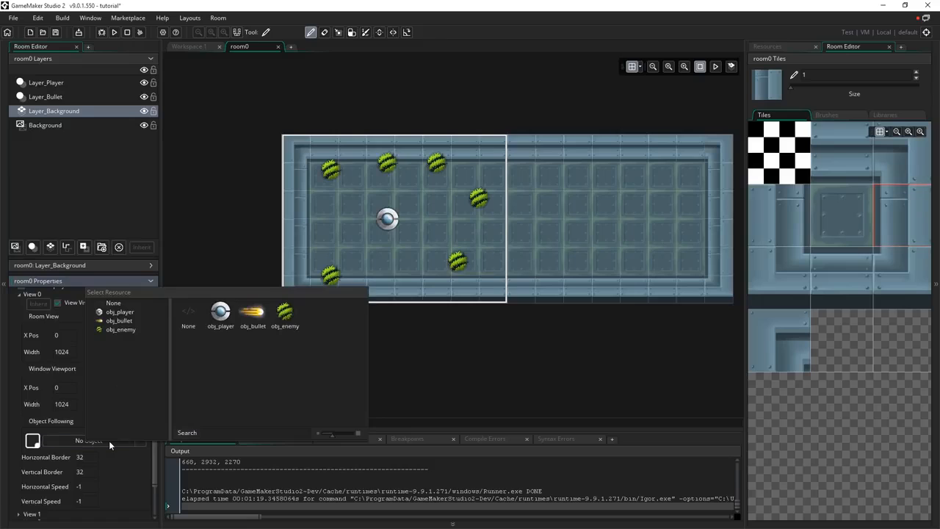
left_click(222, 323)
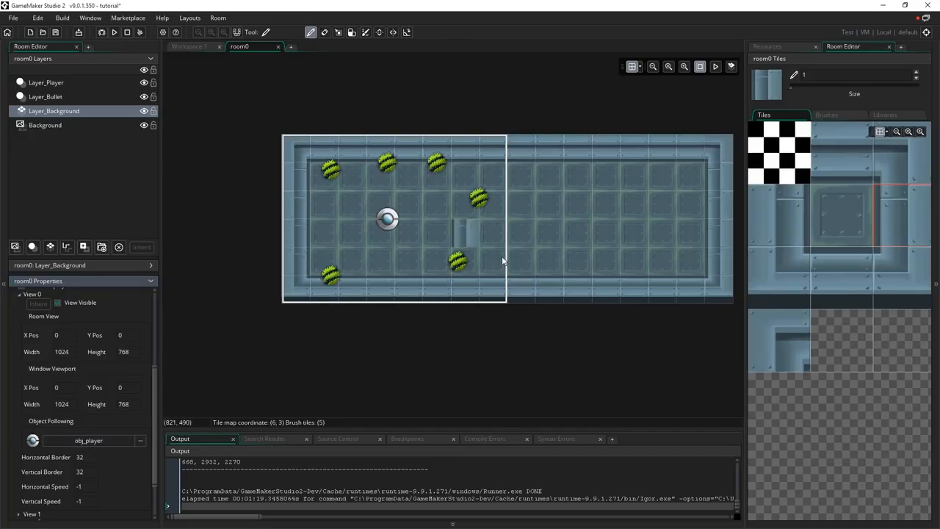
Set View 0's horizontal and vertical borders to 128.
left_click_drag(155, 443, 161, 461)
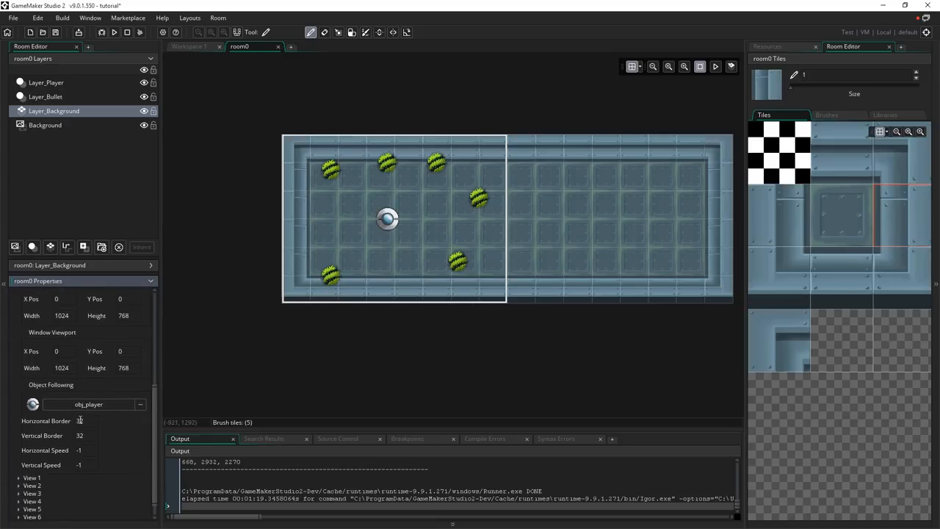
left_click_drag(84, 421, 42, 429)
left_click_drag(79, 434, 70, 434)
left_click(42, 420)
type("128")
left_click(77, 466)
left_click(80, 453)
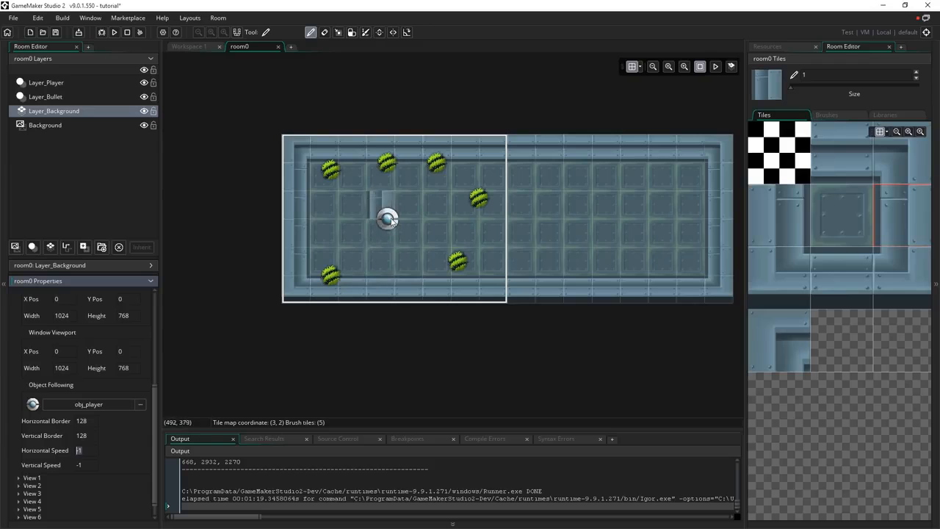
Run the game and fly the player to the room's far right wall to test the following camera.
key("F5")
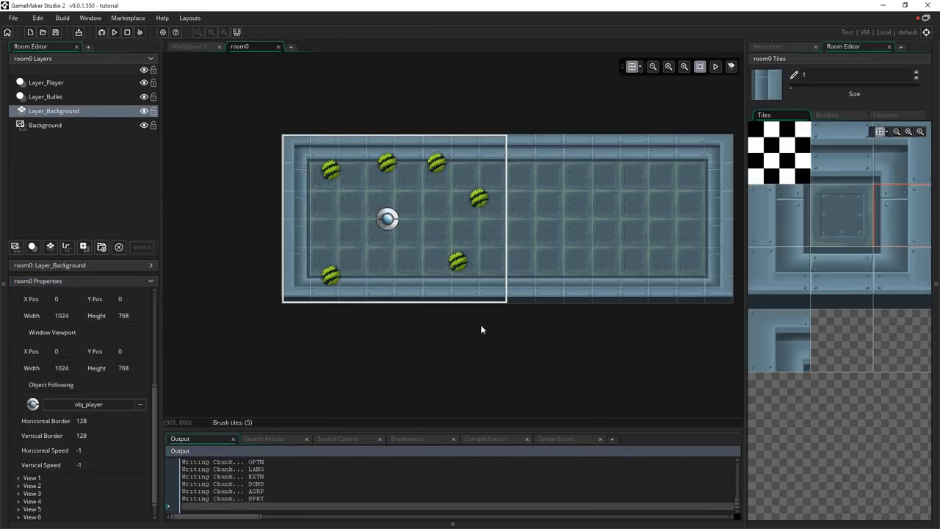
key("Down")
key("Right")
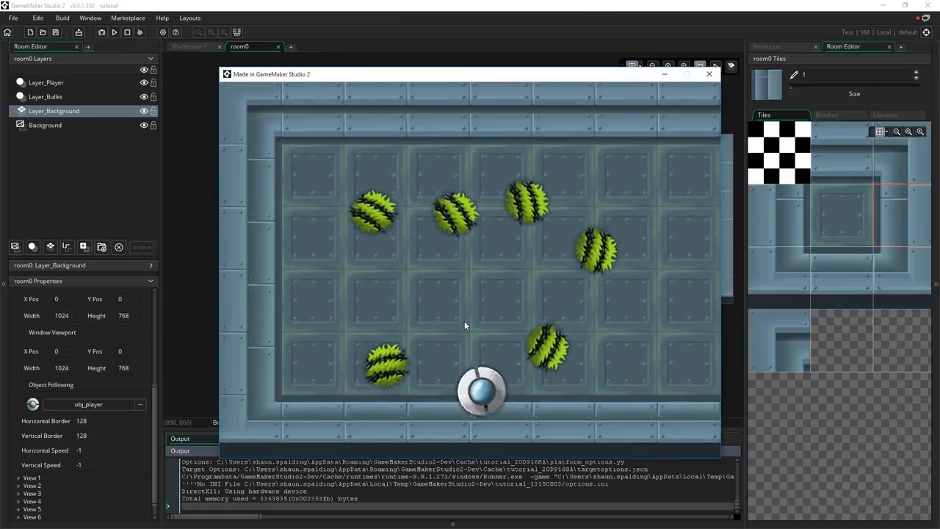
key("Up")
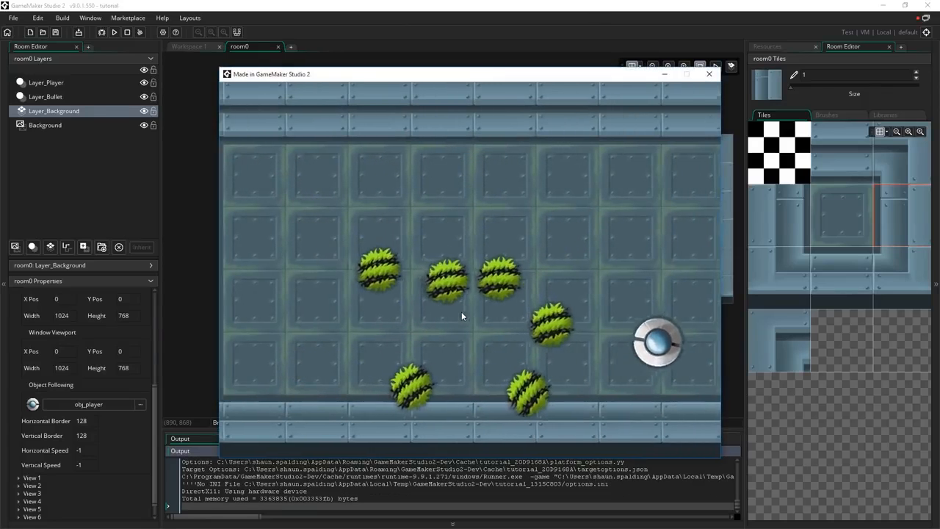
key("Right")
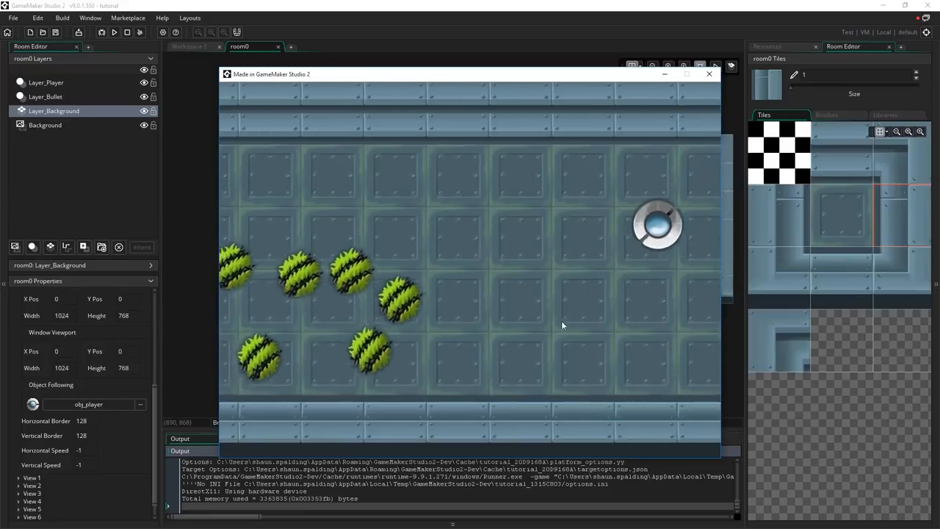
key("Down")
key("Left")
key("Right")
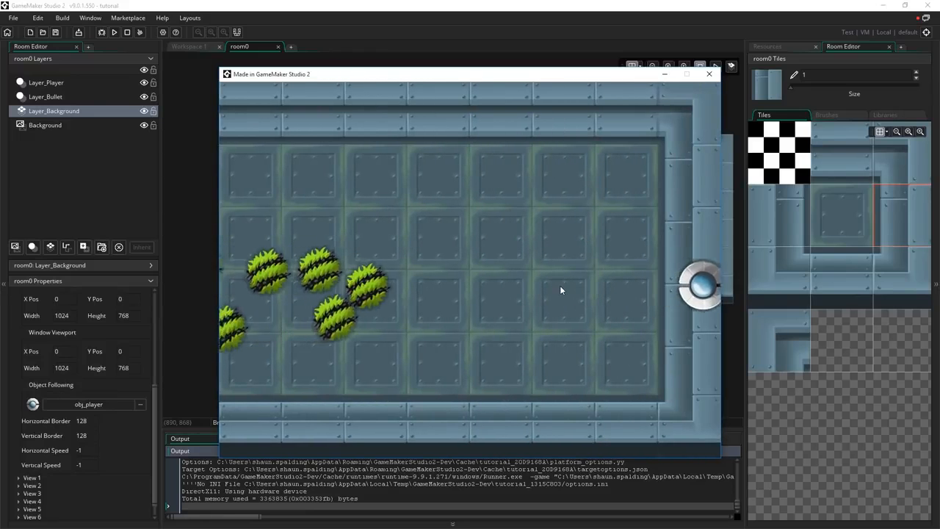
Fly the player around the enemies and back to the room's left wall to test the camera in that direction.
key("Left")
key("Up")
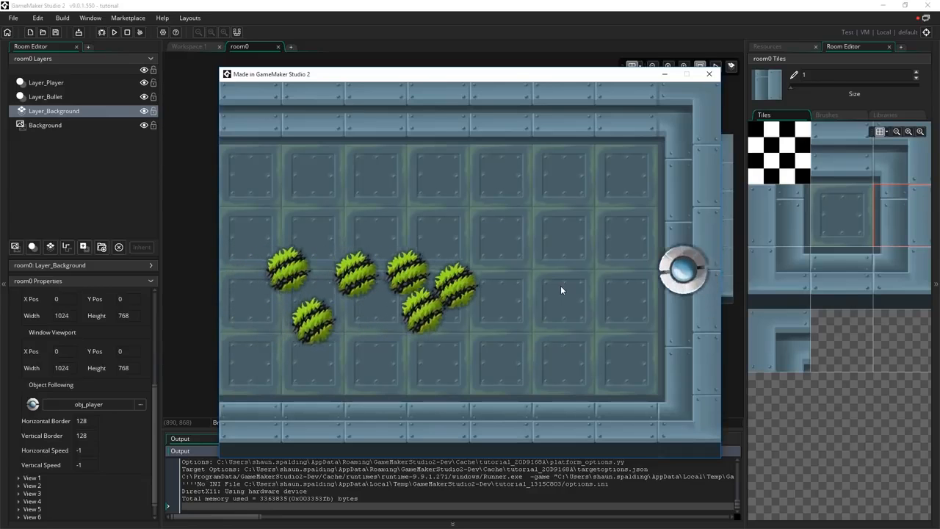
key("Down")
key("Down")
key("Down")
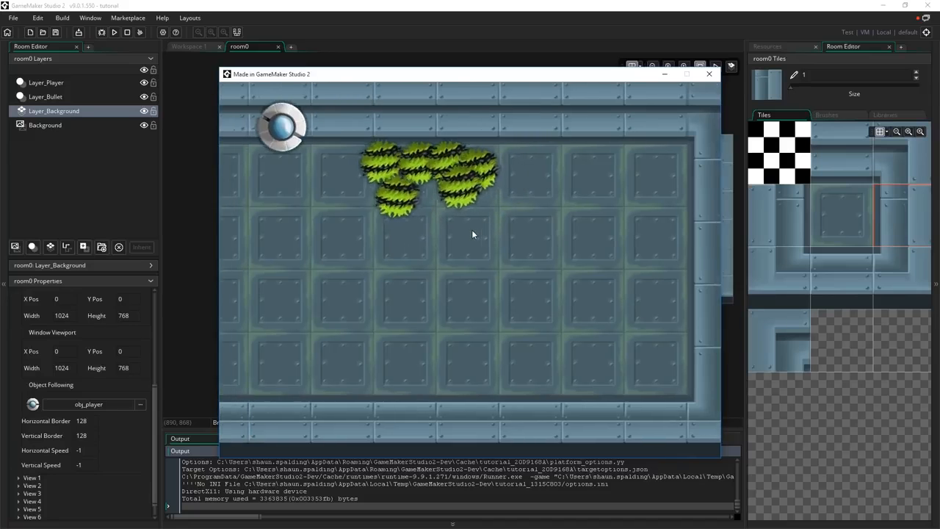
key("Down")
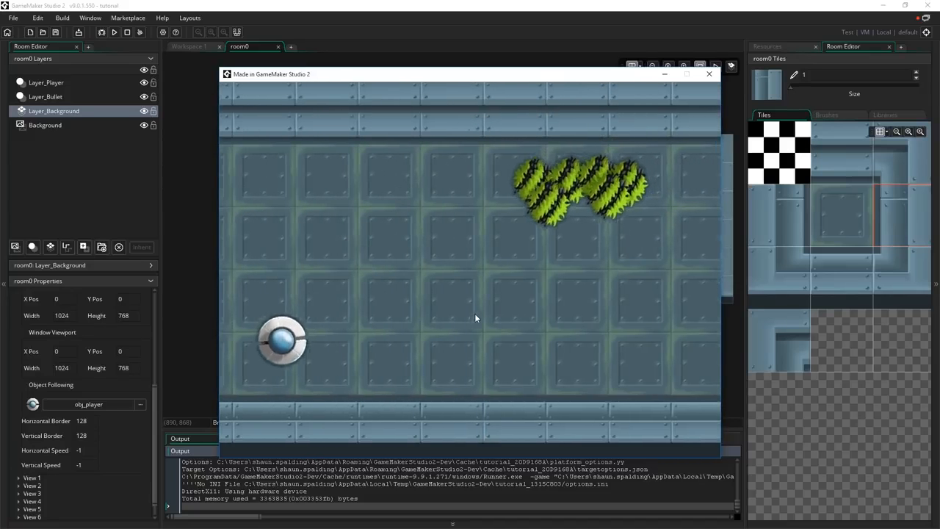
key("Up")
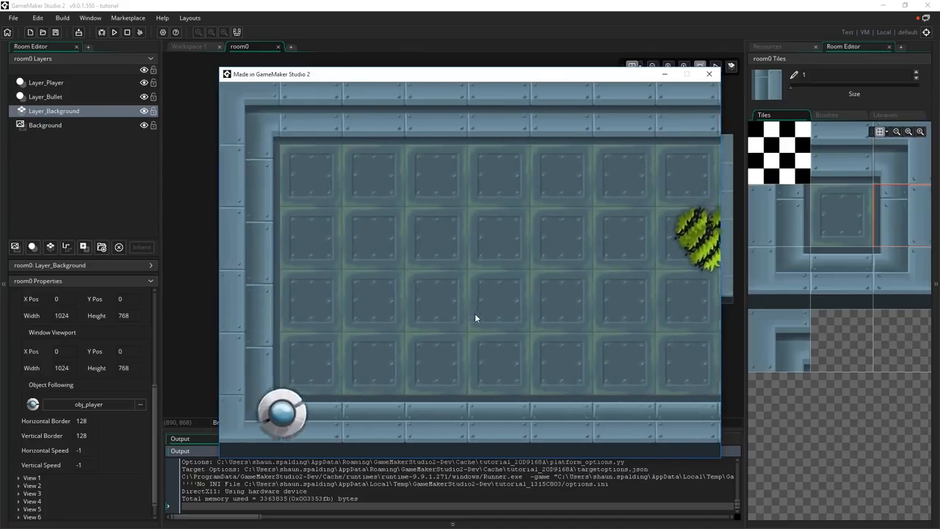
Steer the player away from the left wall while shooting at the approaching enemies.
key("Right")
mouse_move(614, 223)
left_mouse_down()
mouse_move(638, 240)
mouse_move(647, 267)
left_mouse_up()
key("Left")
key("Up")
key("Down")
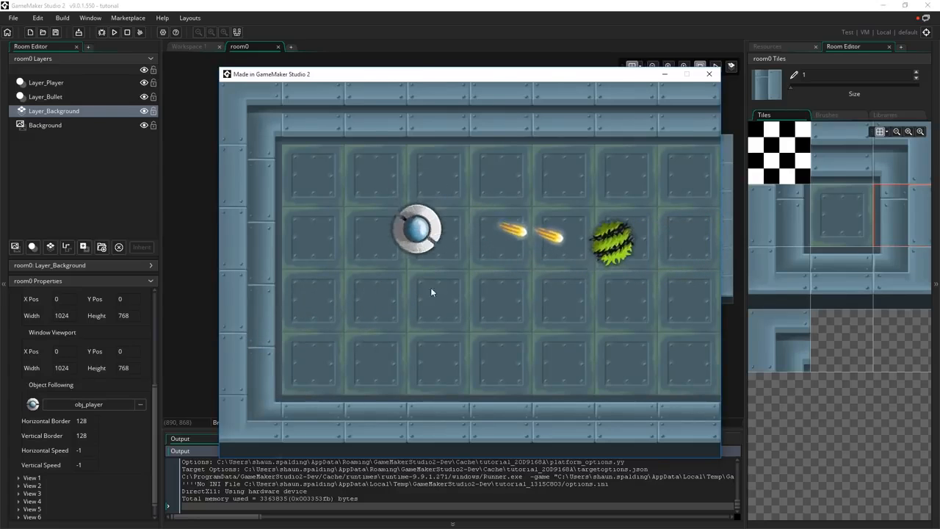